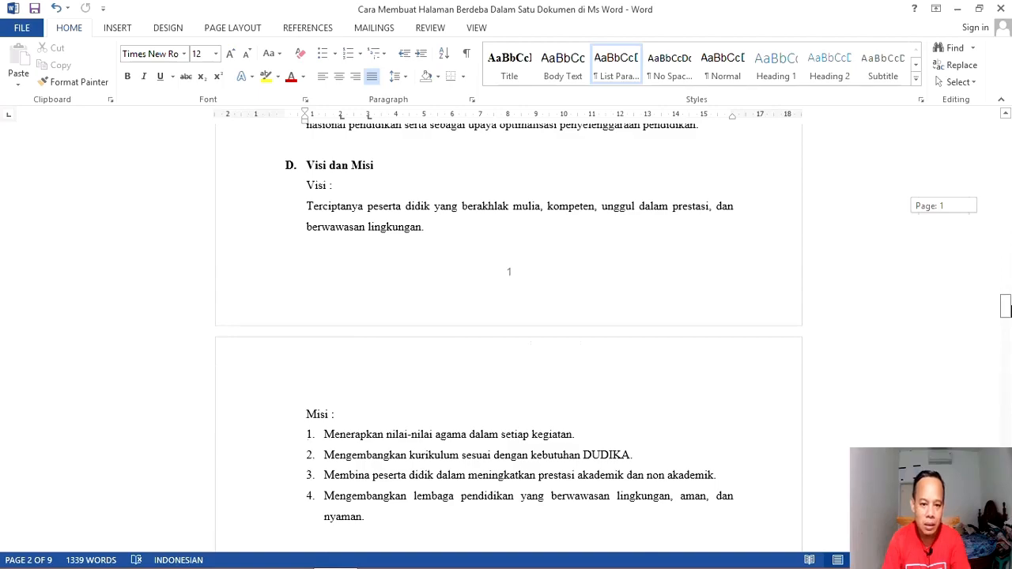
# Look through the whole proposal from the cover page to the BAB IV PENUTUP chapter and return to the start.
pyautogui.moveTo(1008, 310)
pyautogui.mouseDown()
pyautogui.moveTo(1008, 456)
pyautogui.moveTo(1008, 310)
pyautogui.mouseUp()
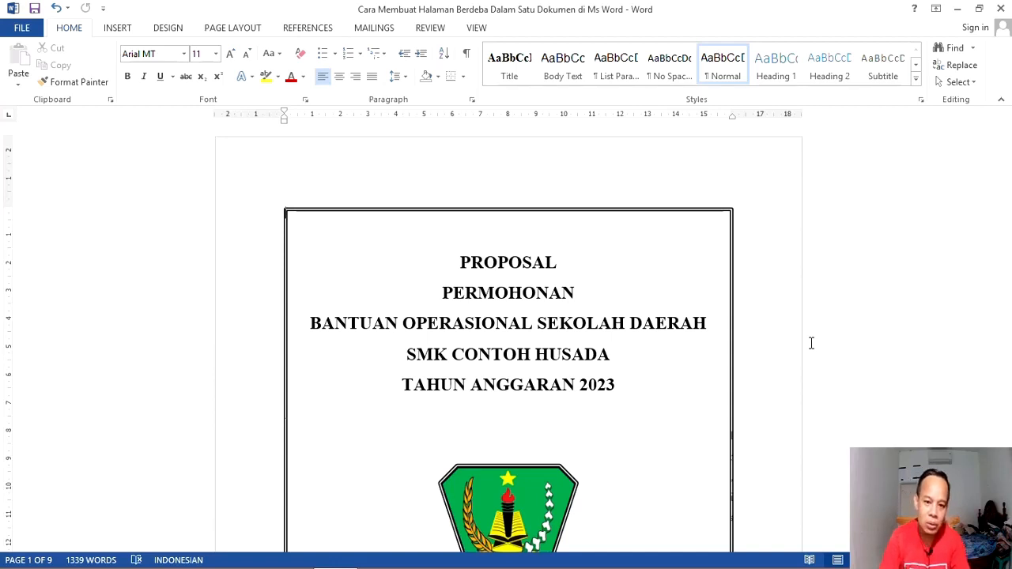
pyautogui.scroll(-2, 822, 317)
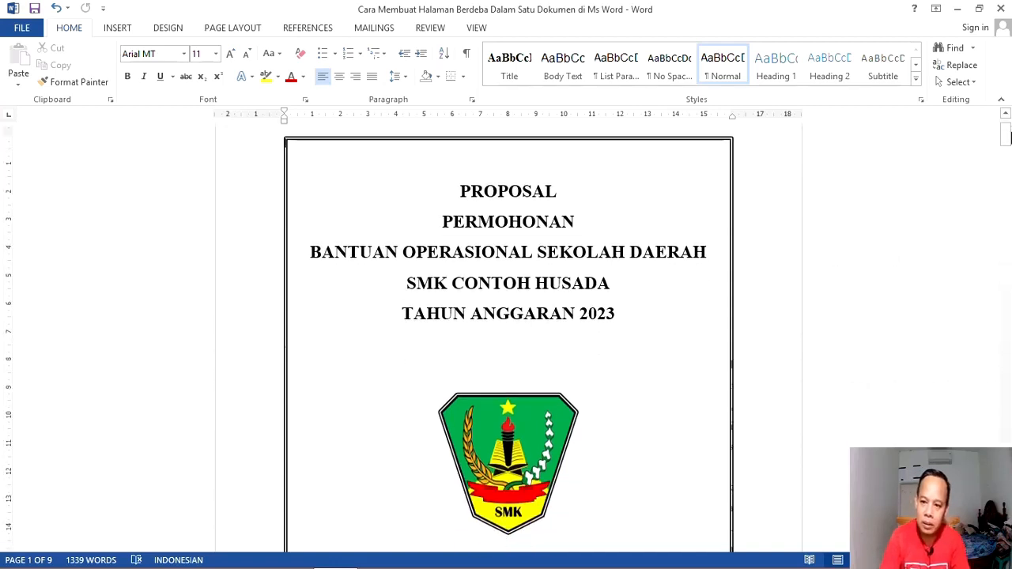
pyautogui.moveTo(1007, 143); pyautogui.dragTo(1008, 278)
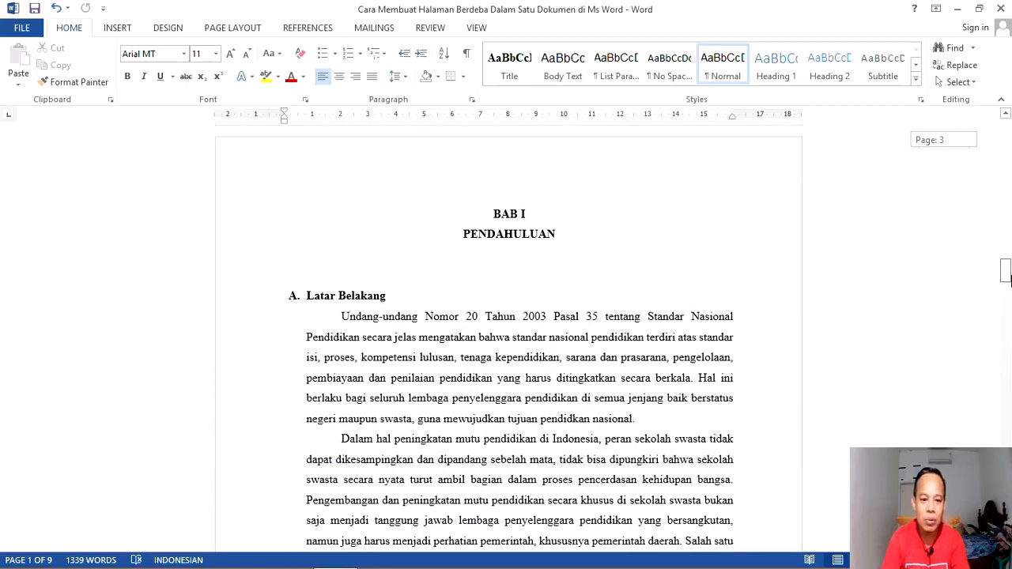
pyautogui.moveTo(1007, 278); pyautogui.dragTo(1008, 521)
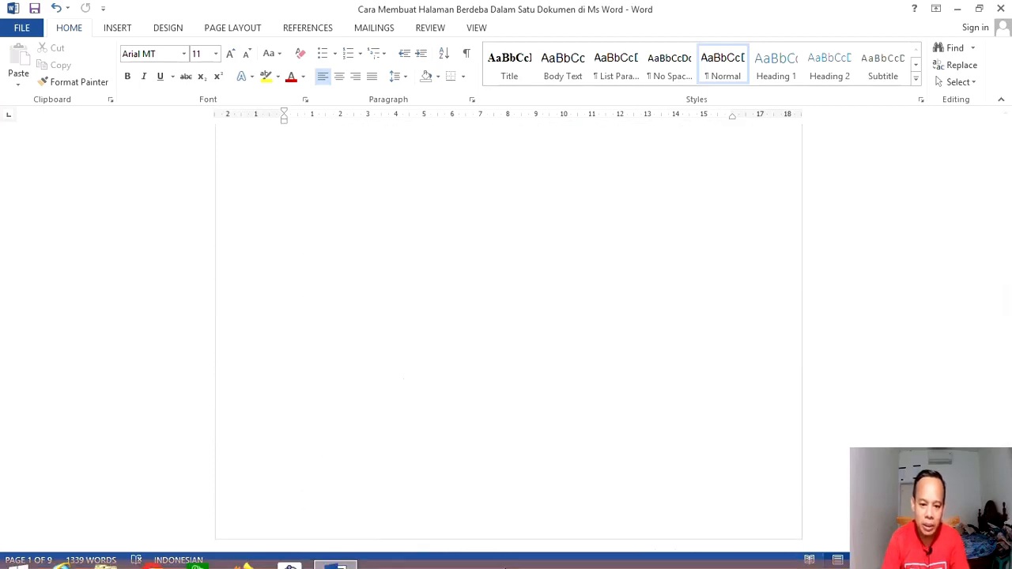
pyautogui.scroll(1, 986, 368)
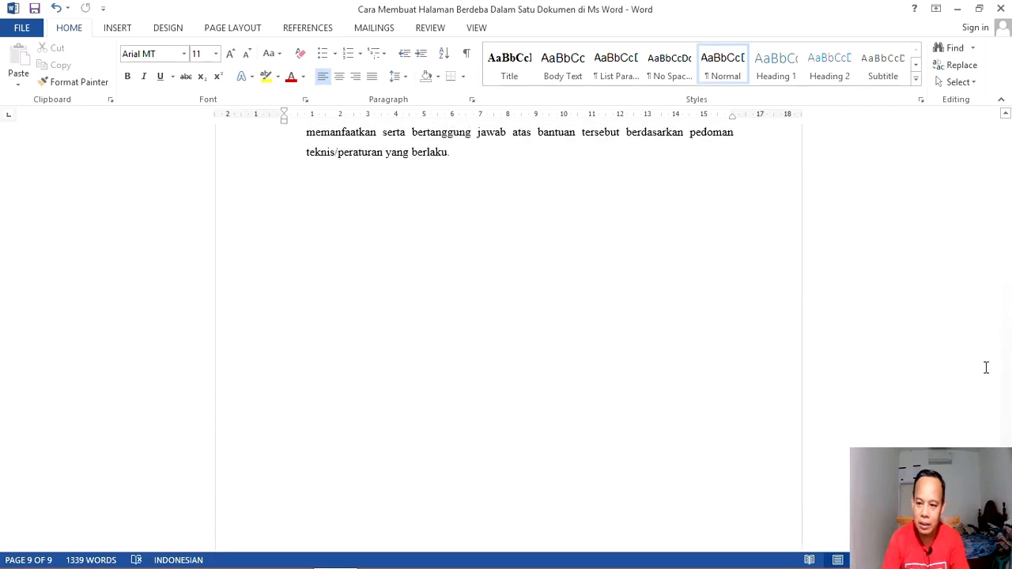
pyautogui.scroll(5, 986, 367)
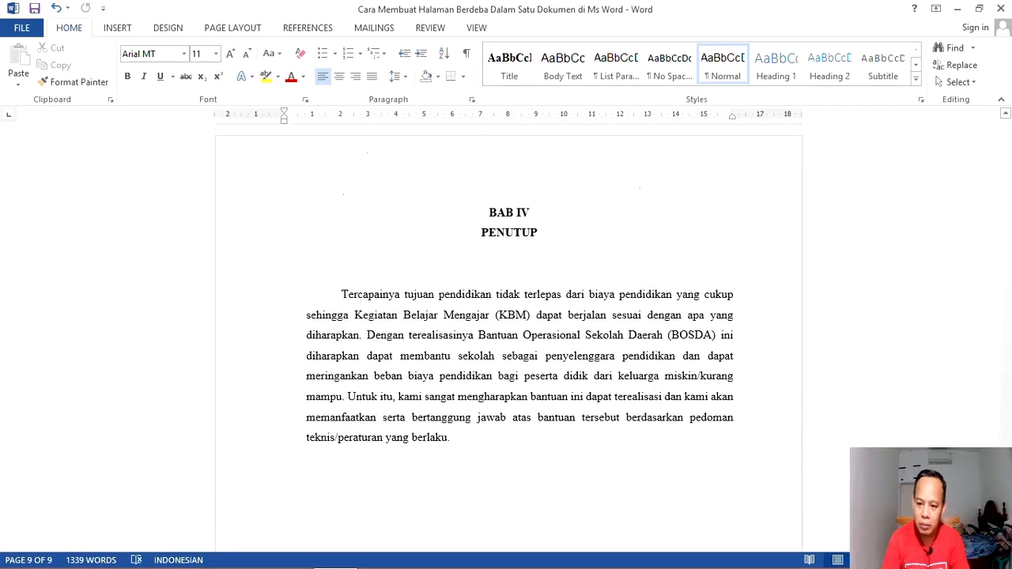
pyautogui.scroll(20, 985, 368)
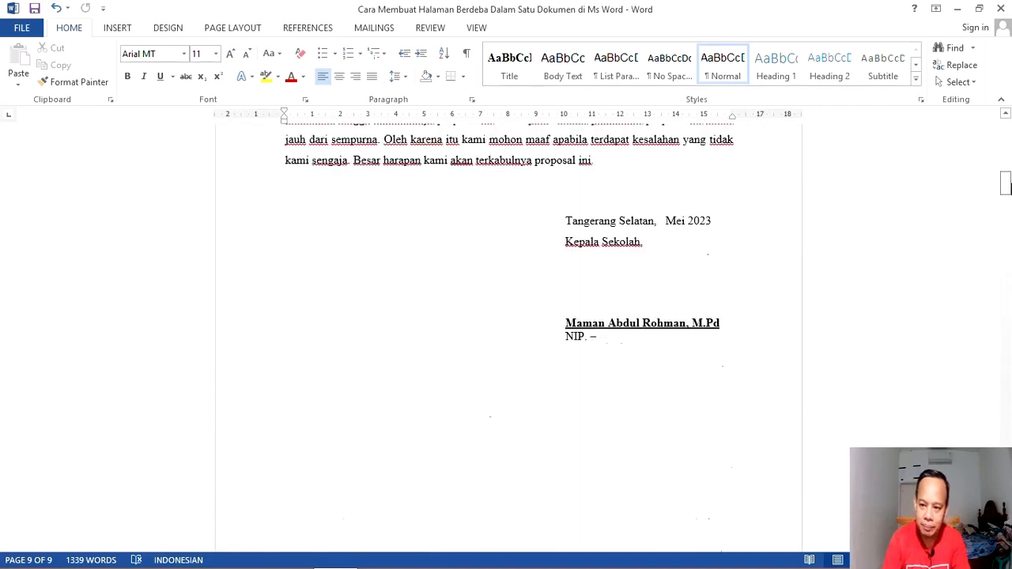
pyautogui.scroll(5, 986, 367)
pyautogui.hotkey('ctrl', 'Home')
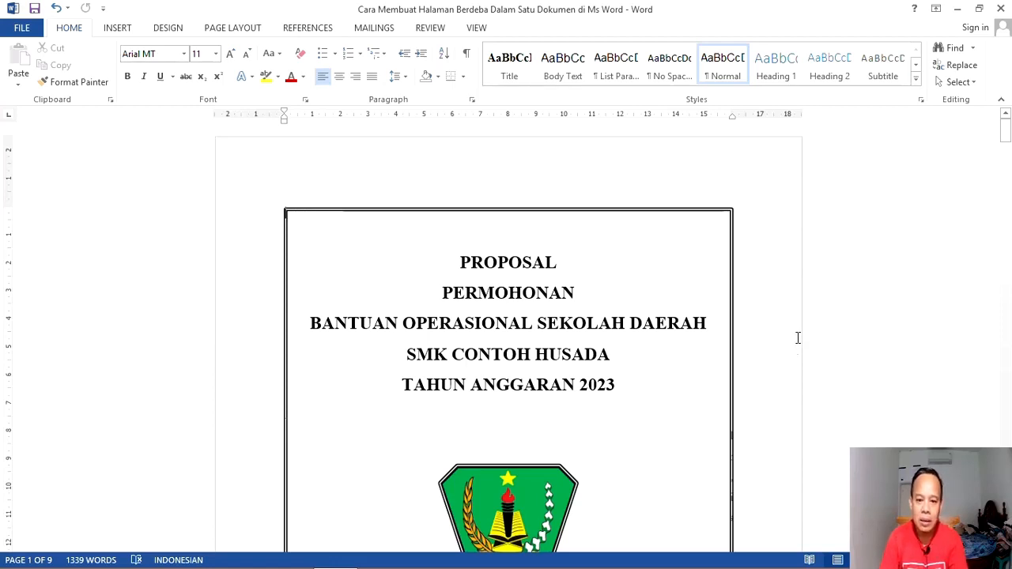
# Examine the bottoms of the cover, KATA PENGANTAR and DAFTAR ISI pages and the start of BAB I for page numbering.
pyautogui.scroll(-2, 784, 340)
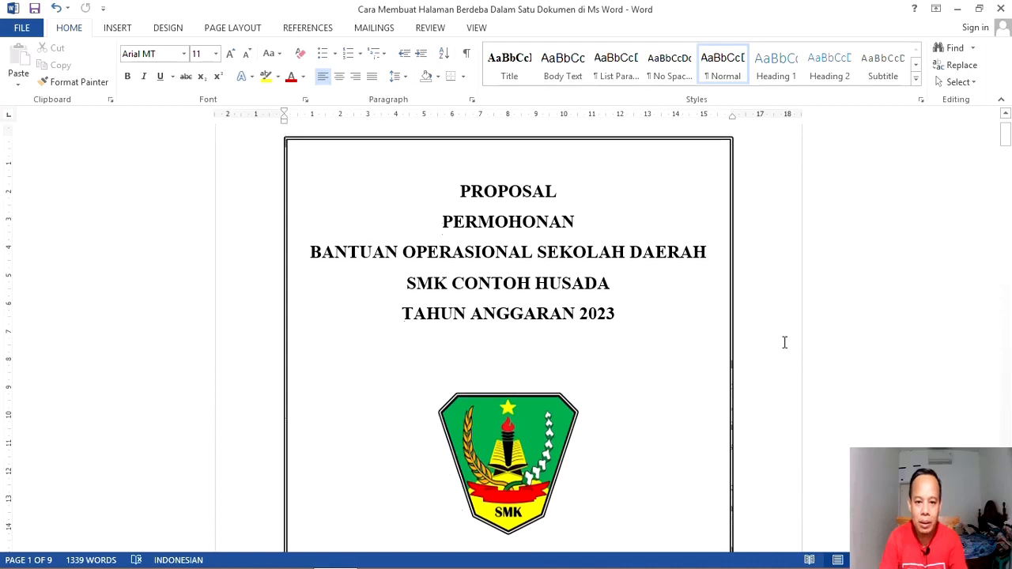
pyautogui.scroll(-12, 734, 348)
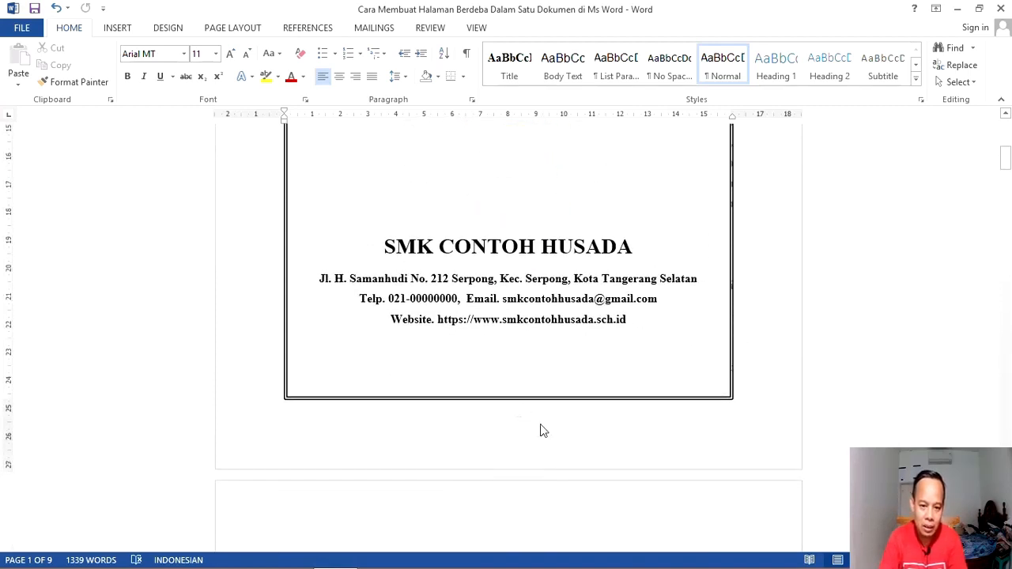
pyautogui.scroll(-9, 642, 392)
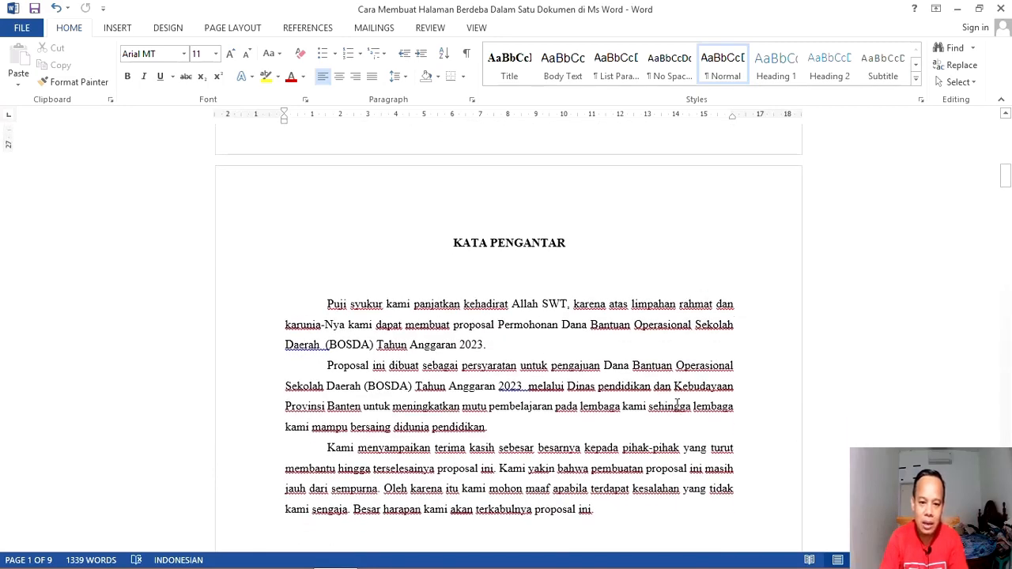
pyautogui.scroll(-15, 551, 294)
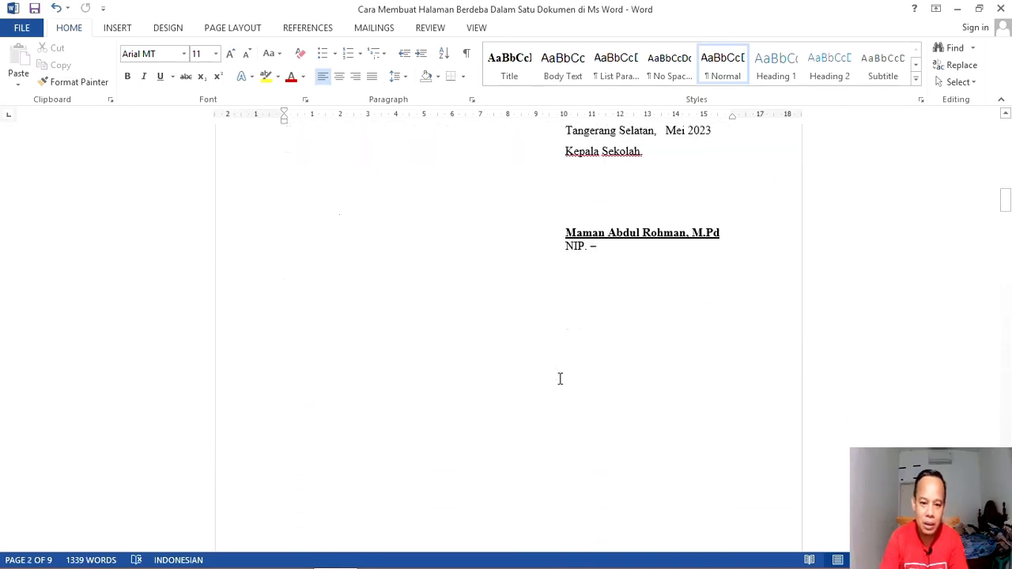
pyautogui.scroll(-5, 565, 403)
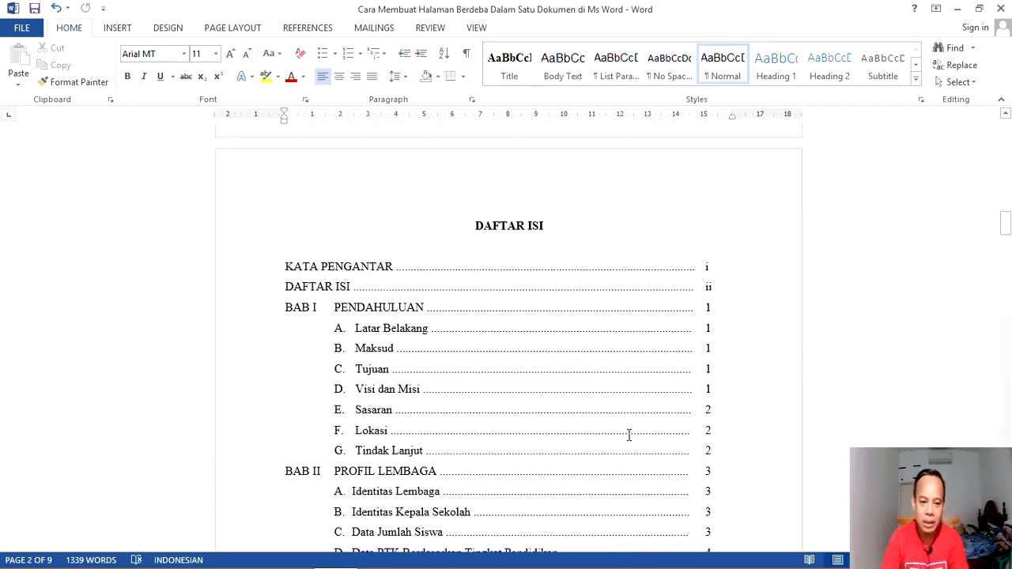
pyautogui.scroll(-15, 629, 434)
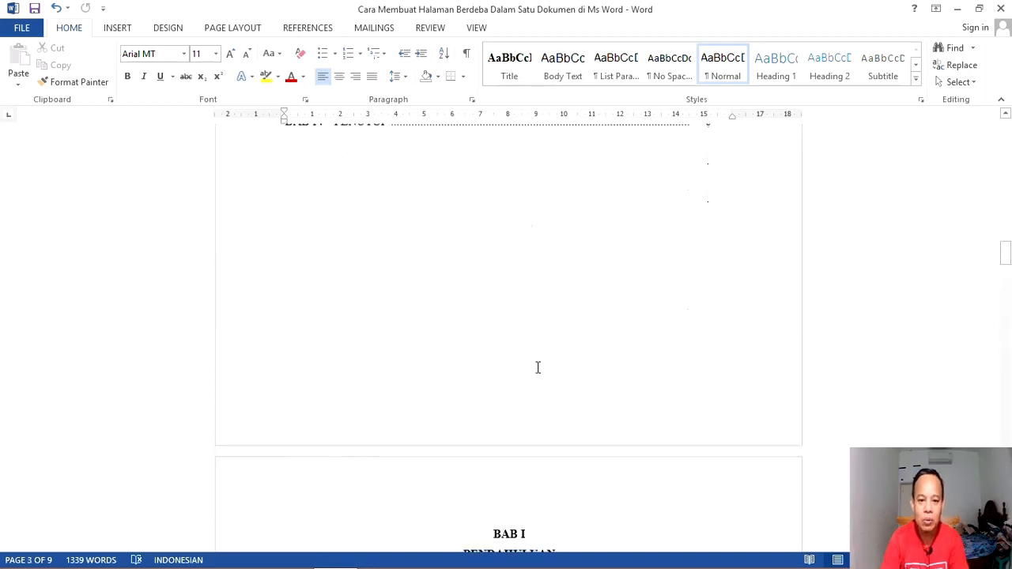
pyautogui.scroll(-5, 605, 390)
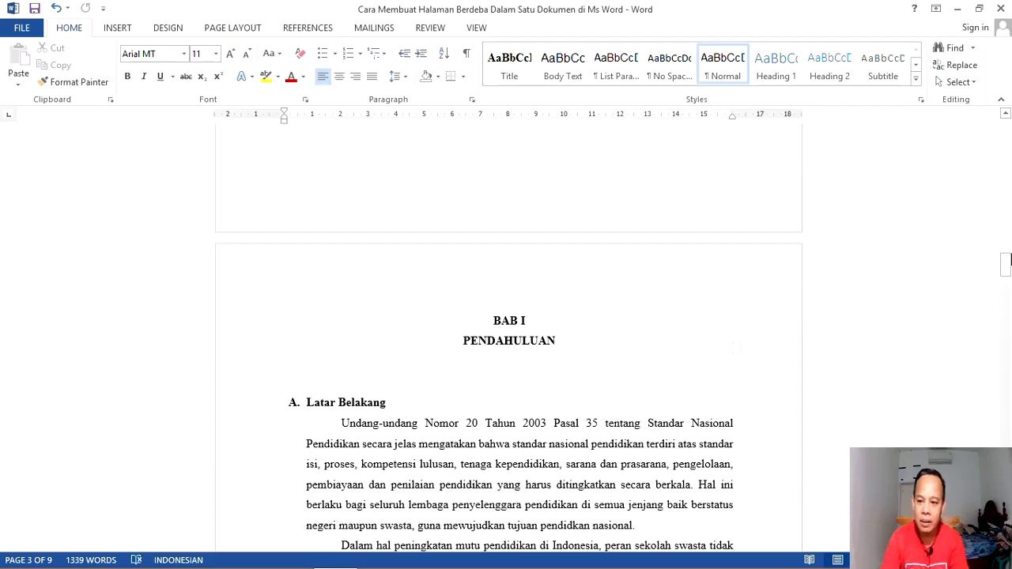
pyautogui.moveTo(1005, 269); pyautogui.dragTo(1005, 126)
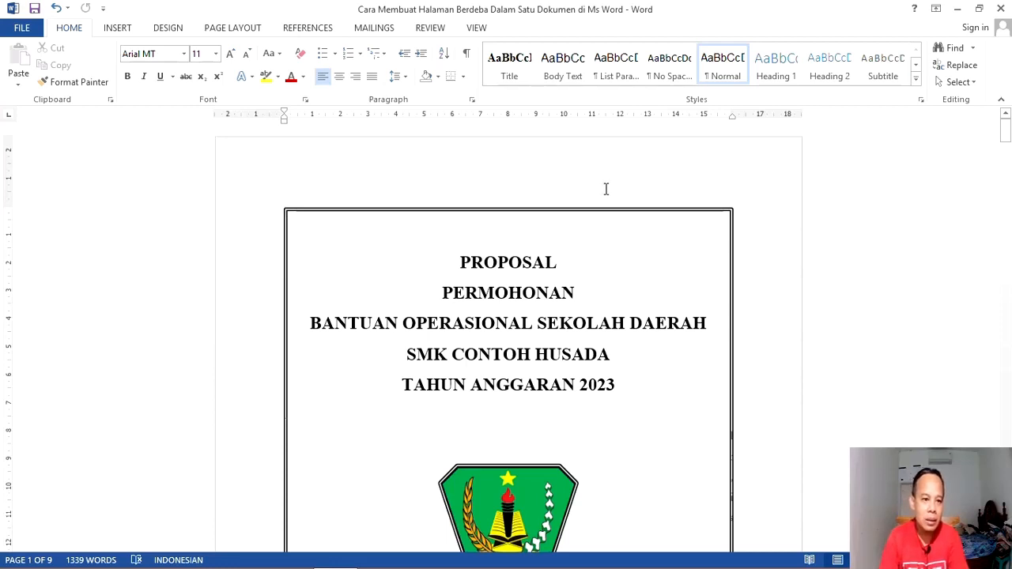
# Insert Plain Number 2 page numbers at the bottom of the pages and leave footer editing.
pyautogui.click(125, 29)
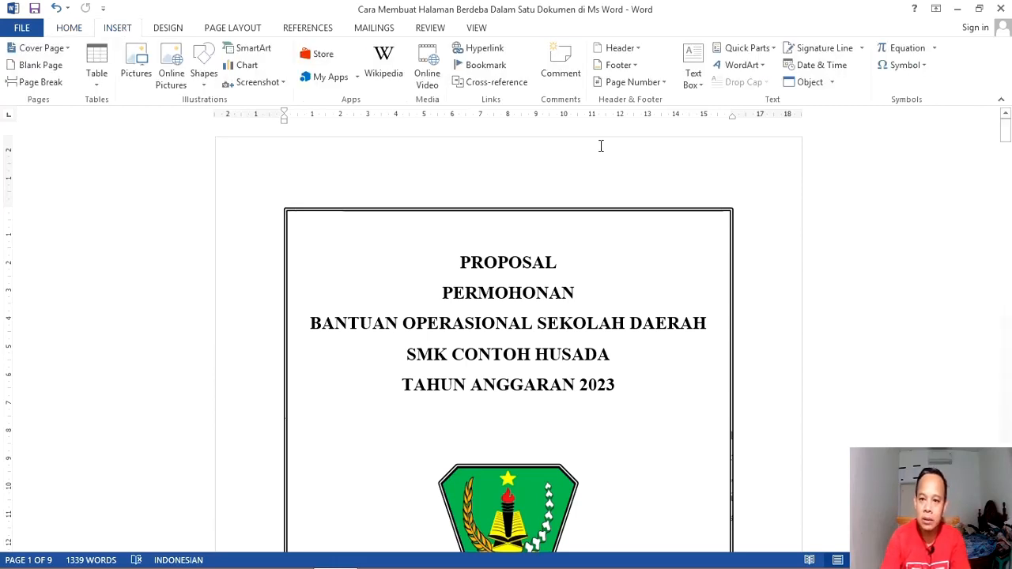
pyautogui.click(665, 83)
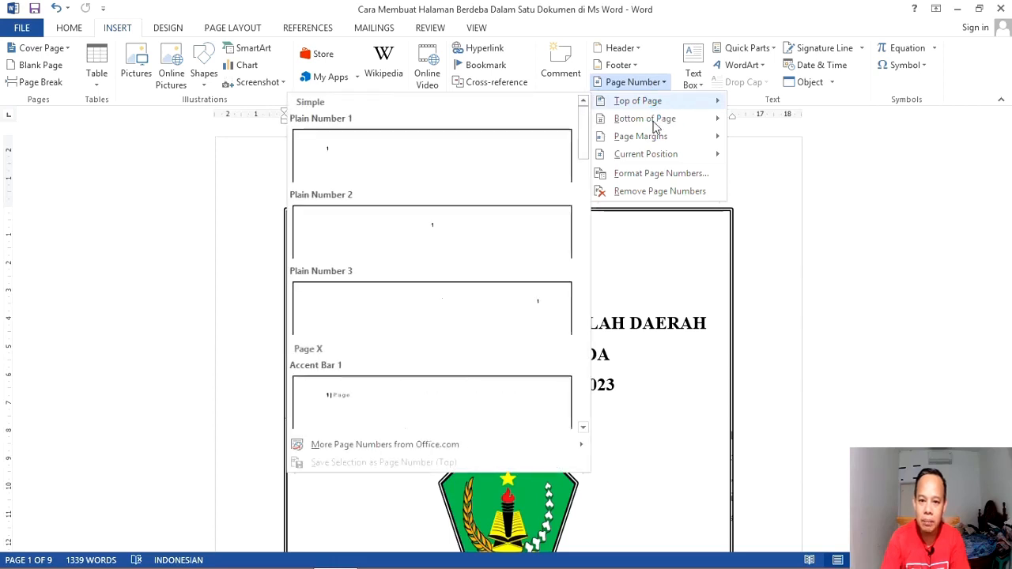
pyautogui.moveTo(642, 126)
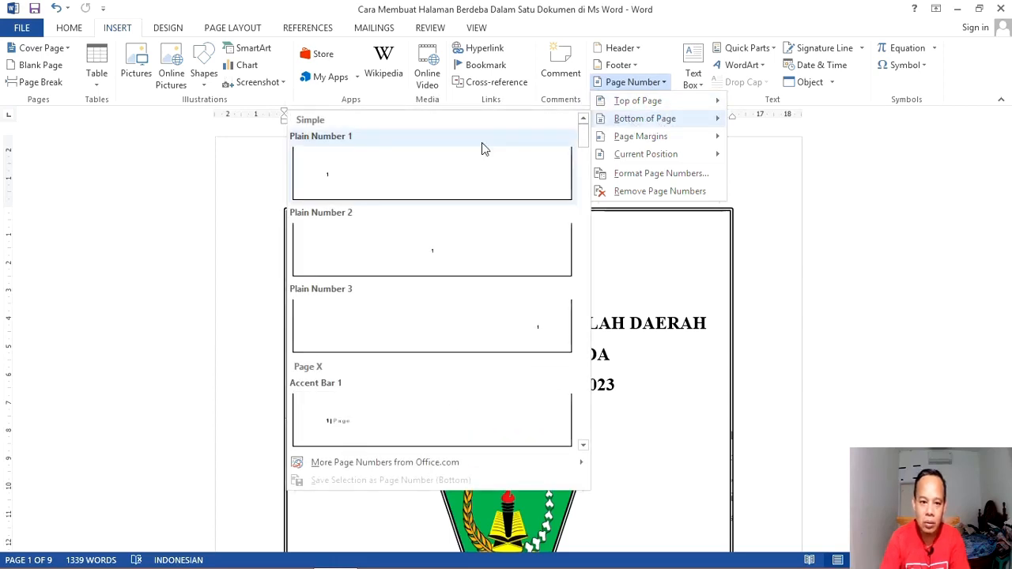
pyautogui.click(450, 265)
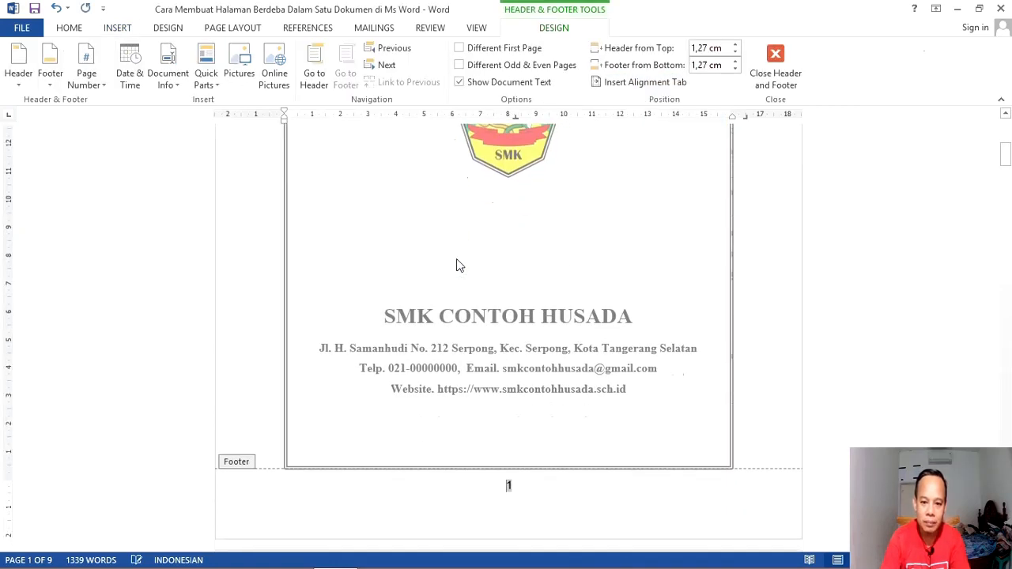
pyautogui.doubleClick(770, 294)
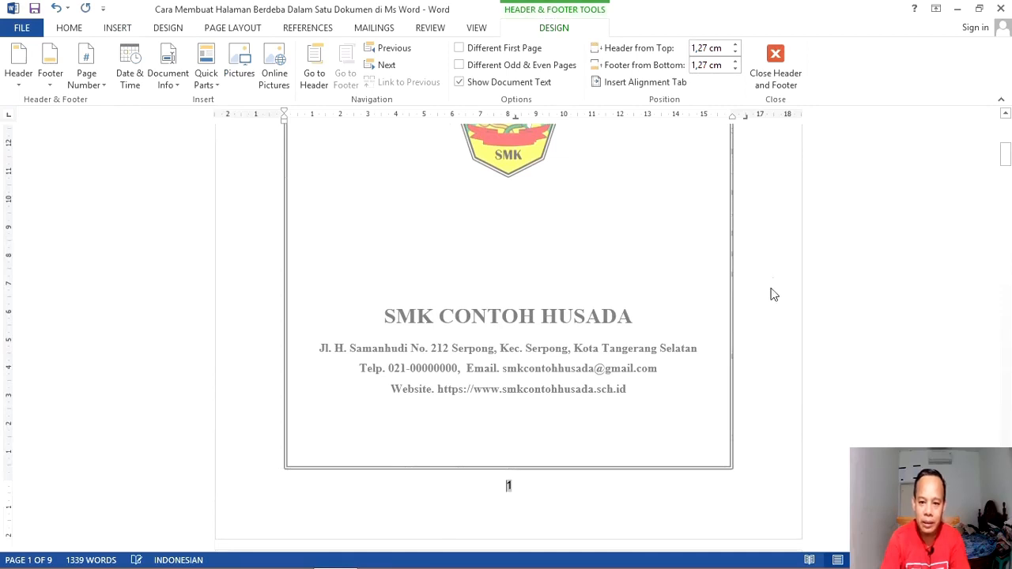
# Check the page numbers at the bottom of the cover and KATA PENGANTAR pages.
pyautogui.scroll(3, 724, 340)
pyautogui.scroll(-5, 716, 366)
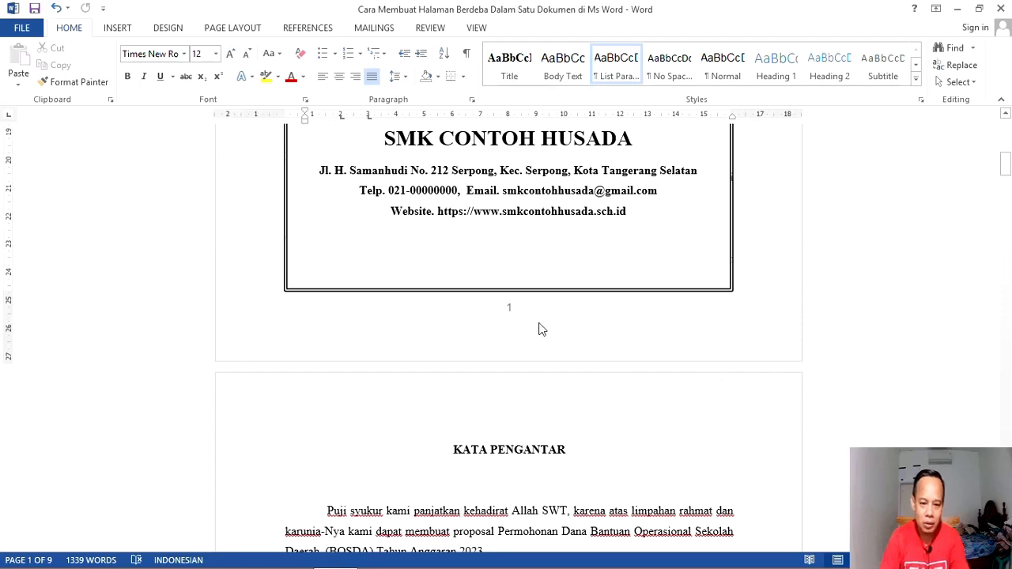
pyautogui.scroll(-15, 520, 313)
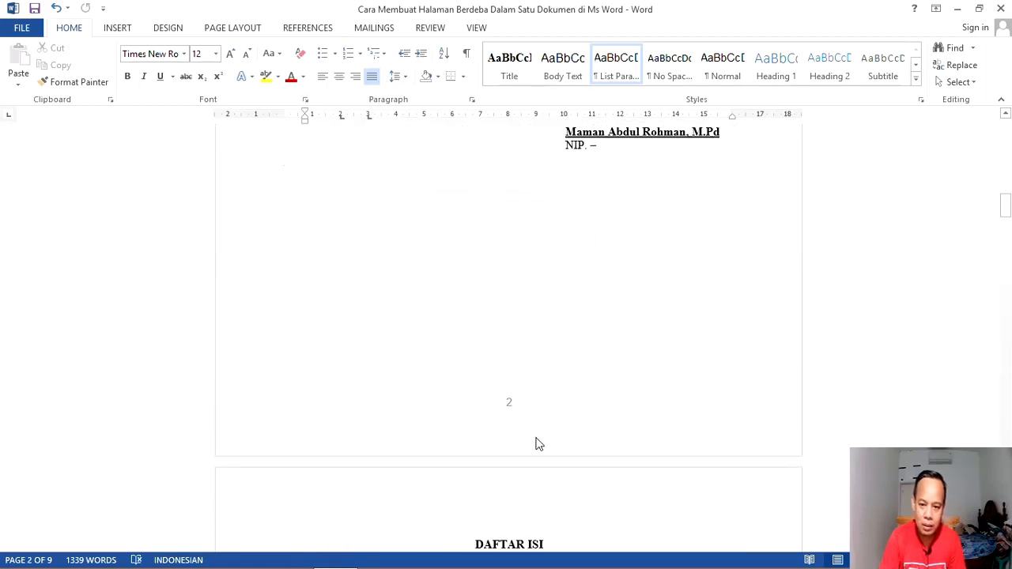
pyautogui.scroll(18, 535, 445)
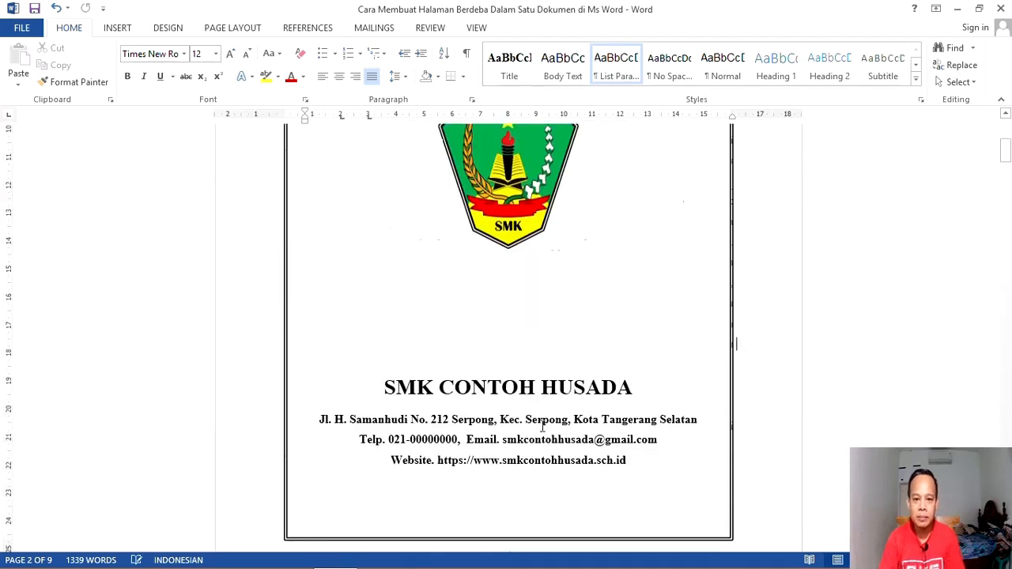
pyautogui.scroll(7, 542, 427)
pyautogui.scroll(-3, 576, 427)
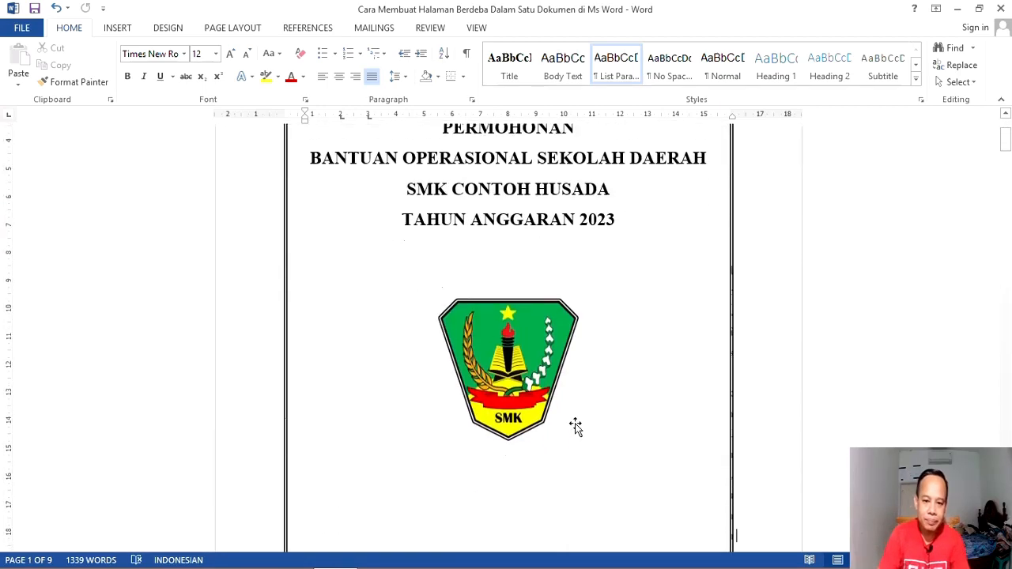
pyautogui.scroll(-6, 575, 427)
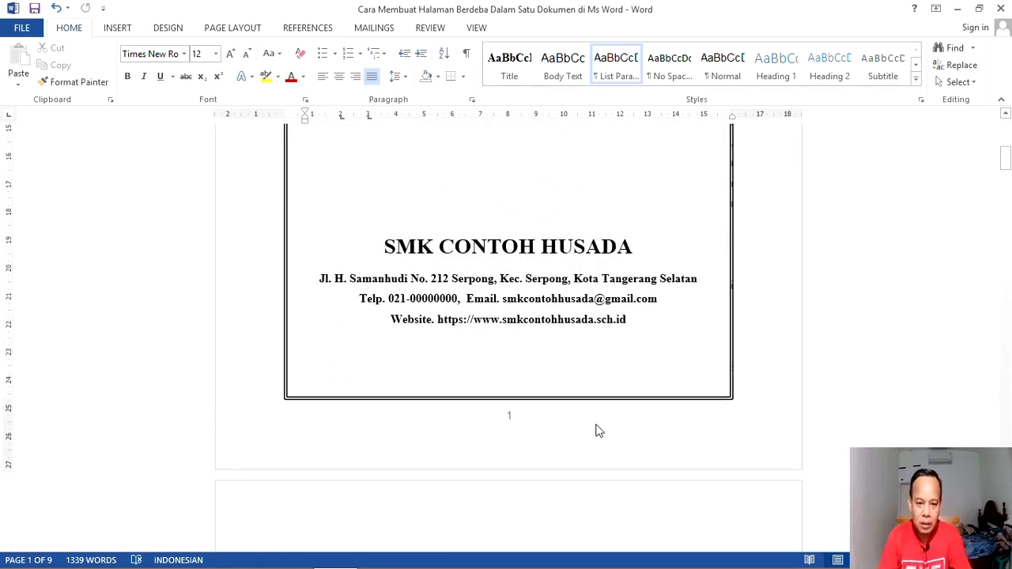
pyautogui.scroll(-3, 597, 415)
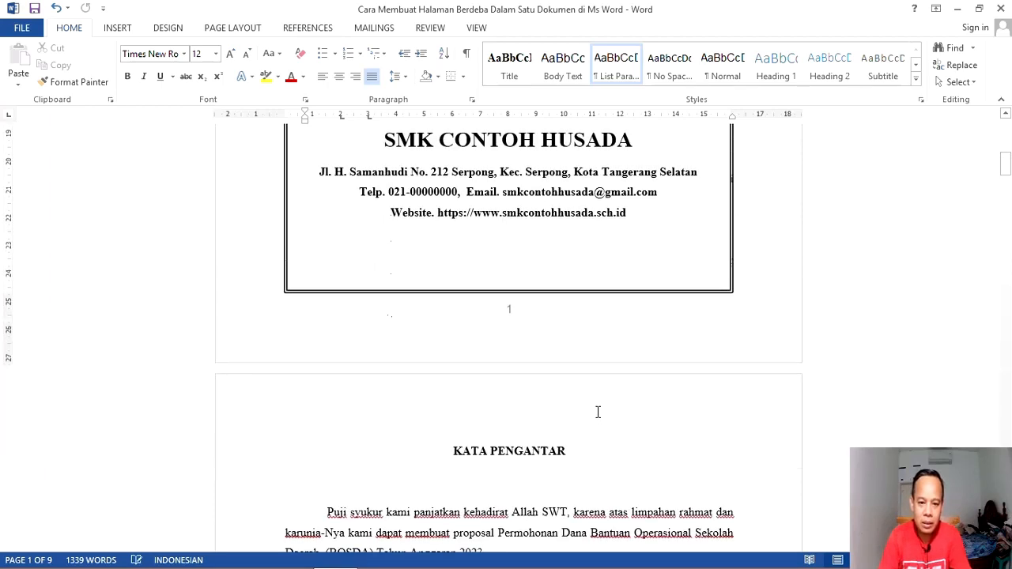
# Insert a Next Page section break directly before the KATA PENGANTAR heading.
pyautogui.scroll(-2, 597, 412)
pyautogui.scroll(-2, 597, 410)
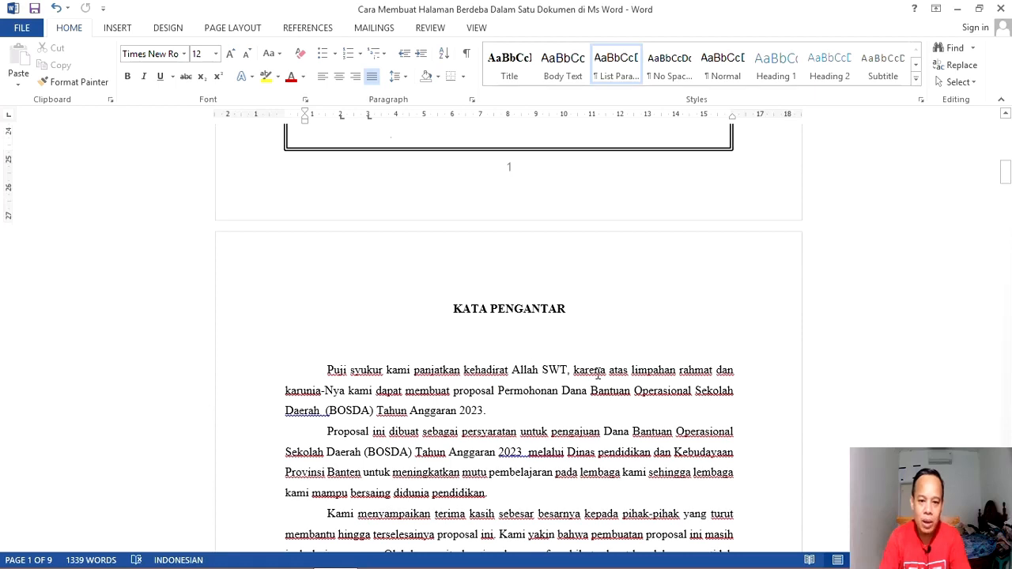
pyautogui.scroll(-2, 601, 348)
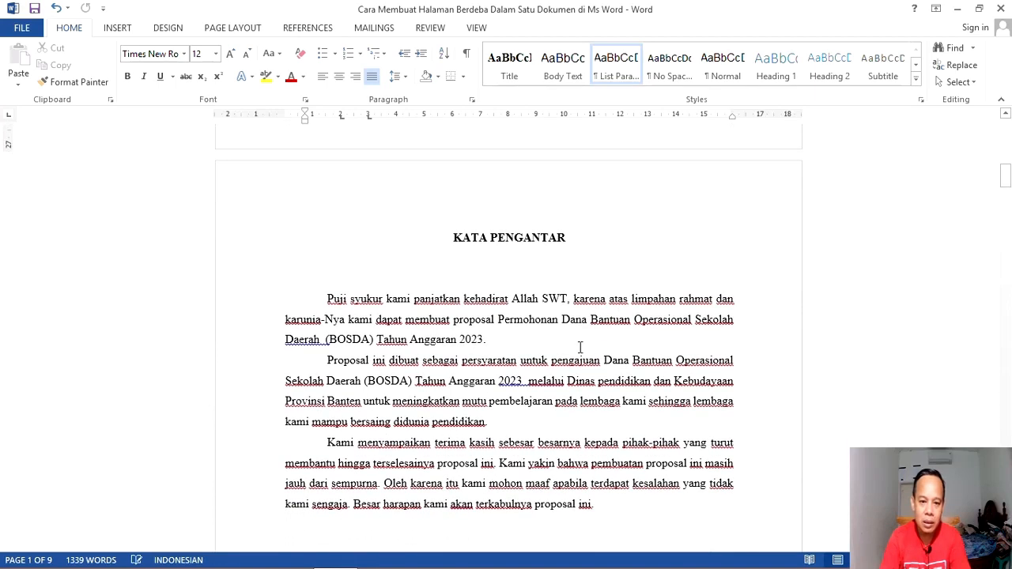
pyautogui.click(453, 234)
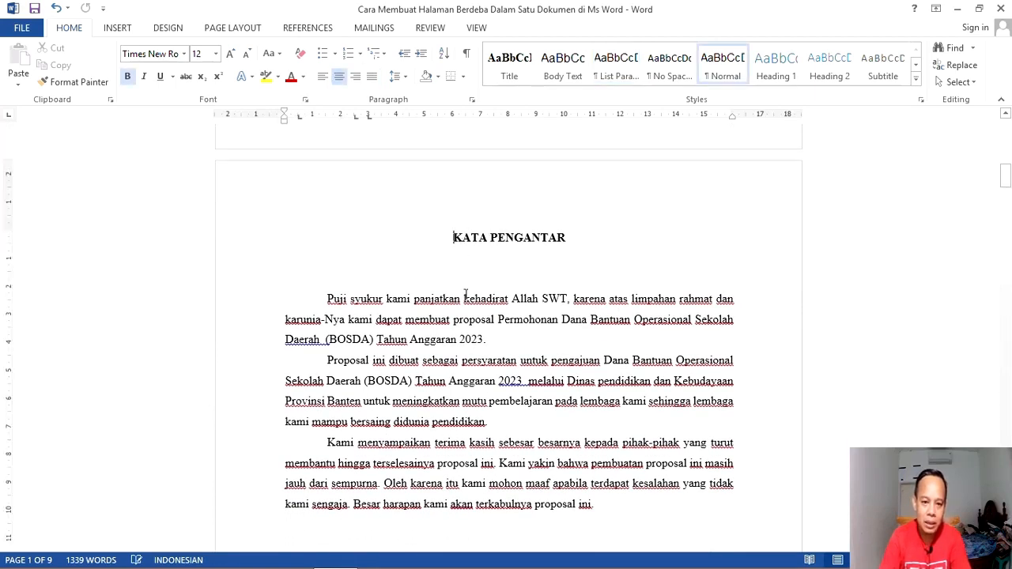
pyautogui.scroll(-6, 480, 331)
pyautogui.scroll(-13, 481, 331)
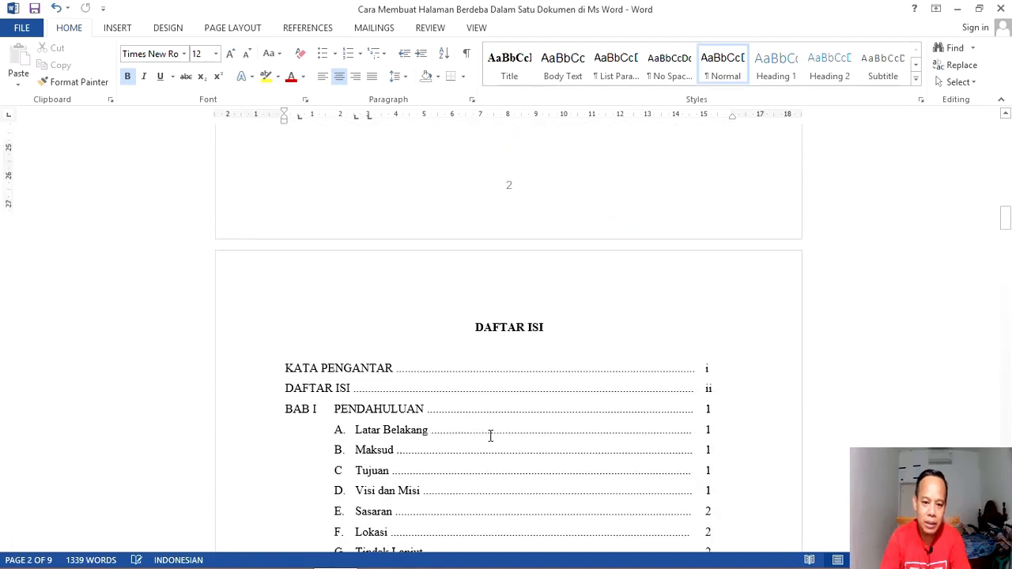
pyautogui.scroll(5, 533, 323)
pyautogui.scroll(15, 536, 321)
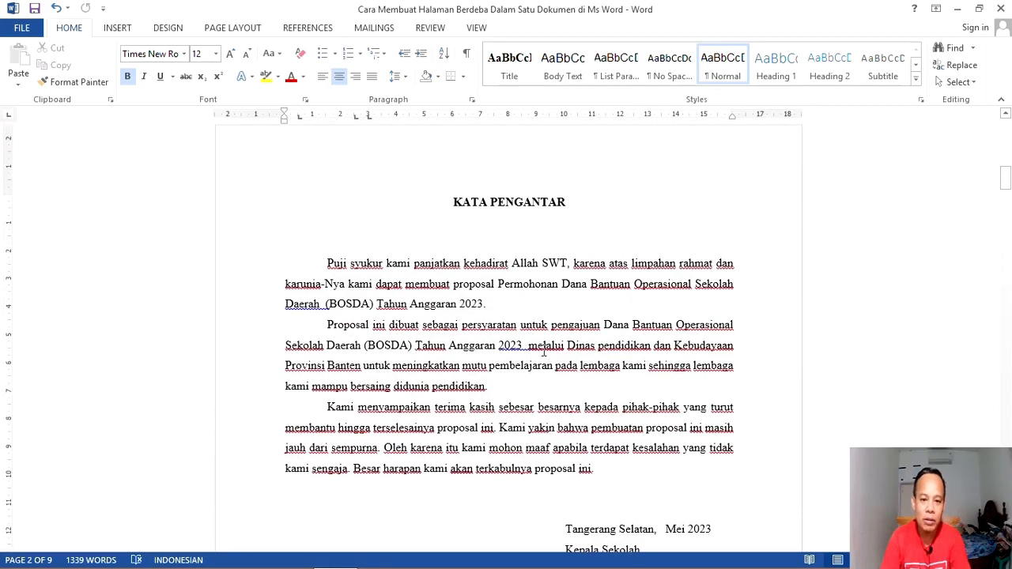
pyautogui.scroll(2, 543, 353)
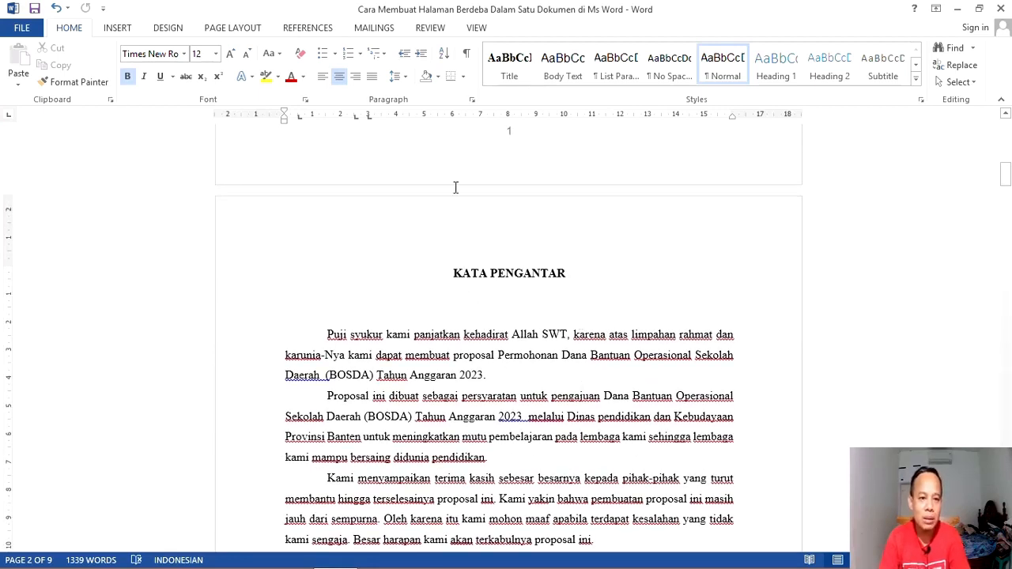
pyautogui.click(251, 30)
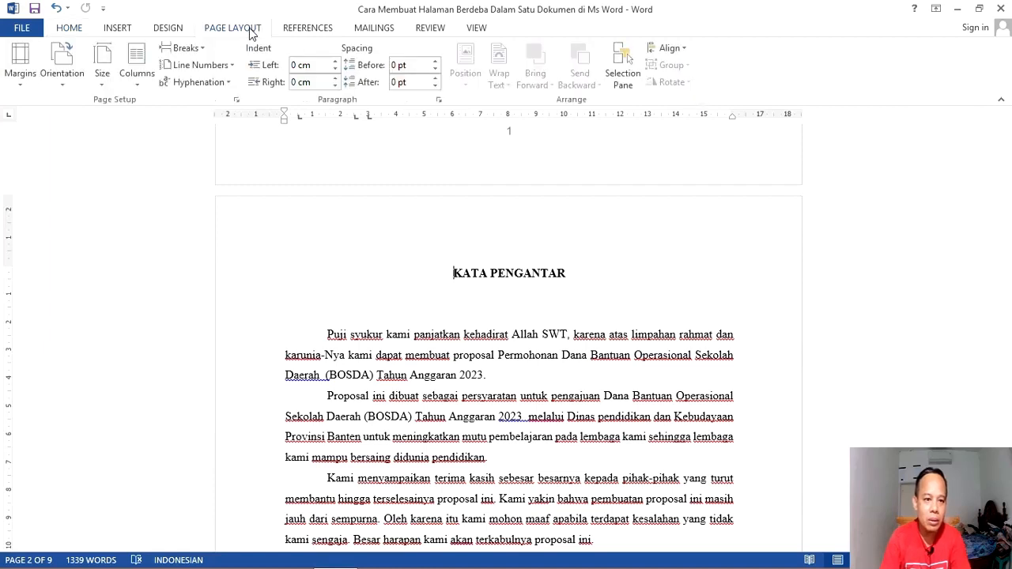
pyautogui.click(203, 50)
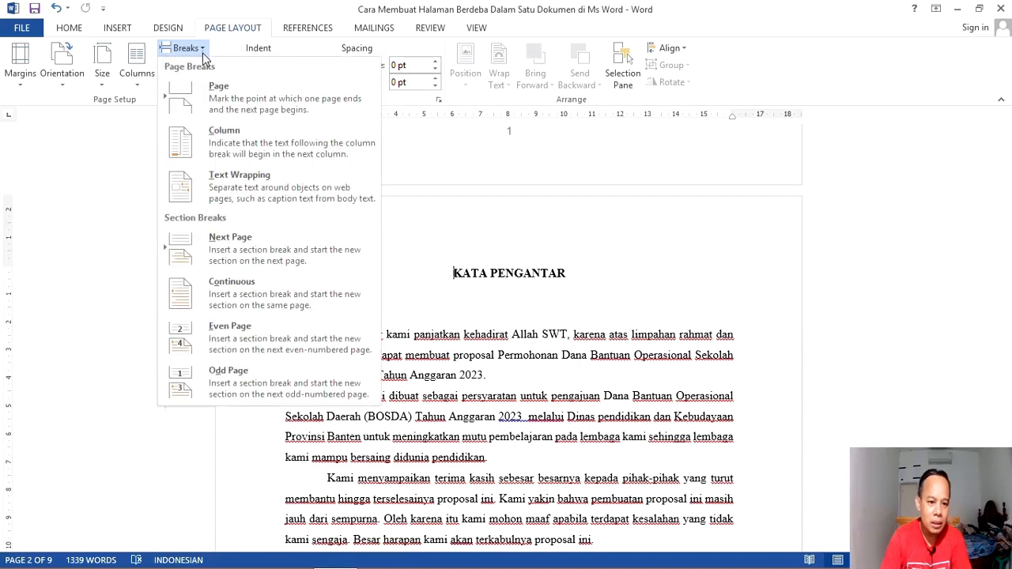
pyautogui.click(271, 251)
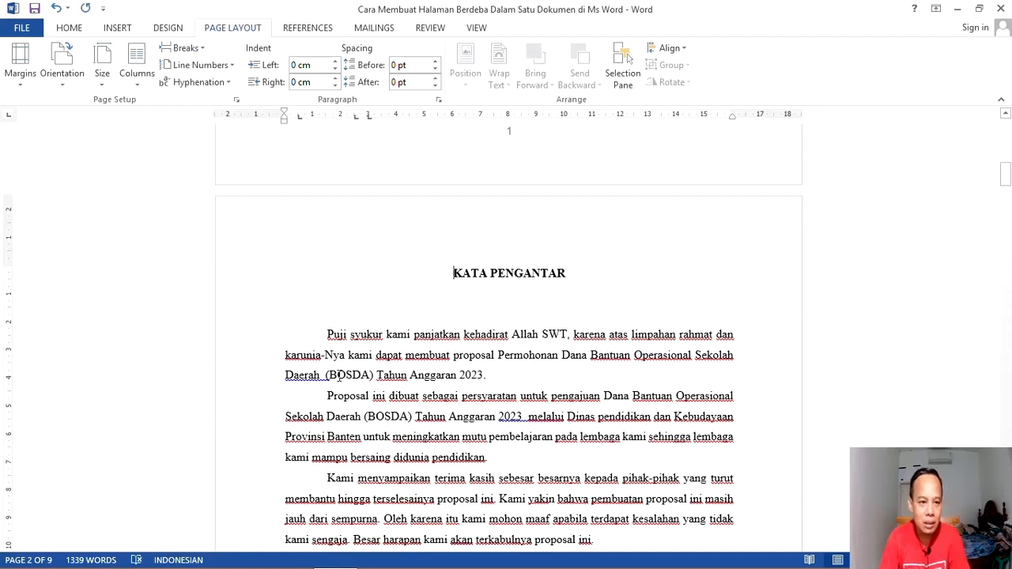
# Format the page numbers of the section starting at KATA PENGANTAR as i, ii, iii, starting at i.
pyautogui.click(127, 28)
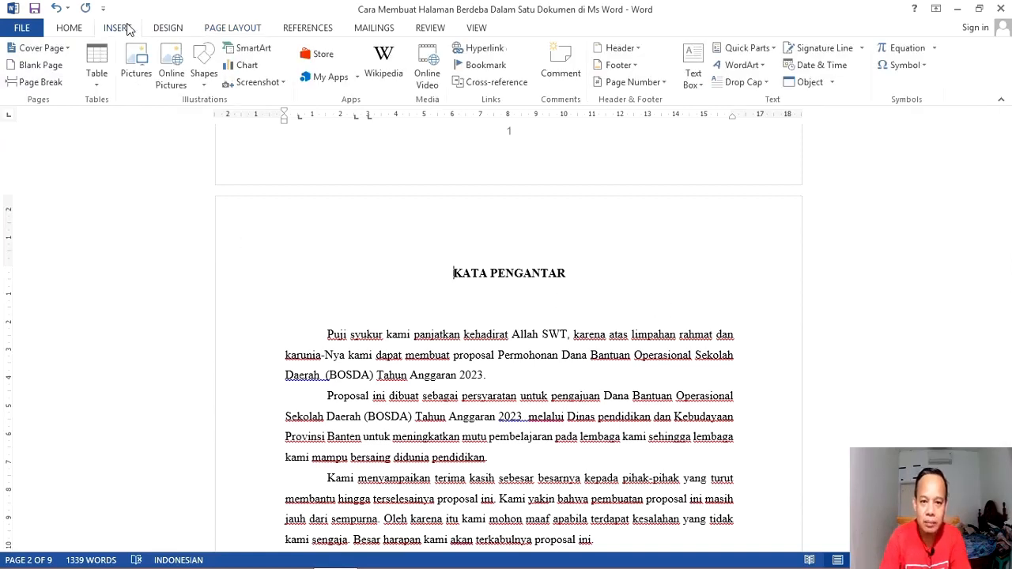
pyautogui.click(664, 83)
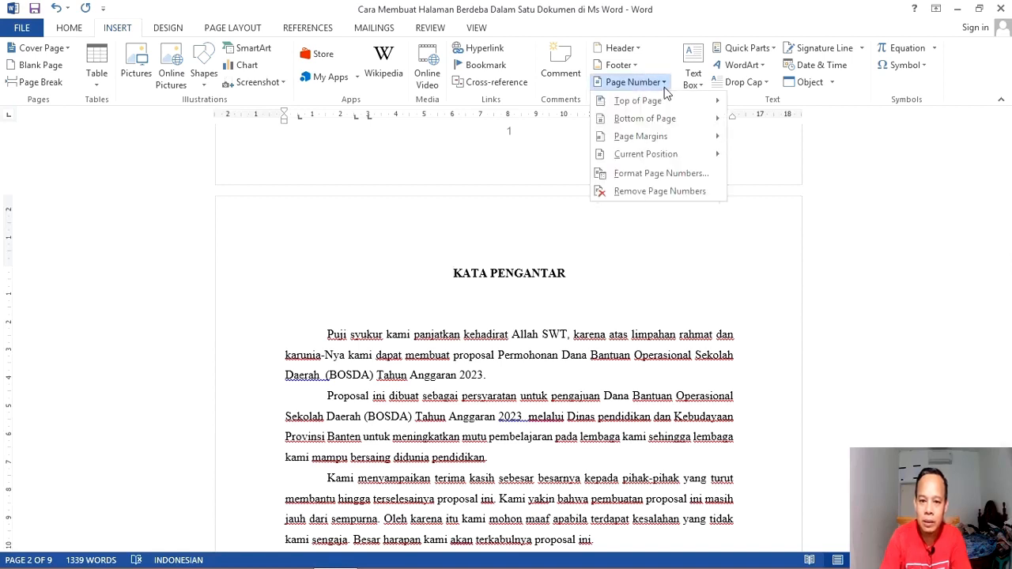
pyautogui.click(703, 173)
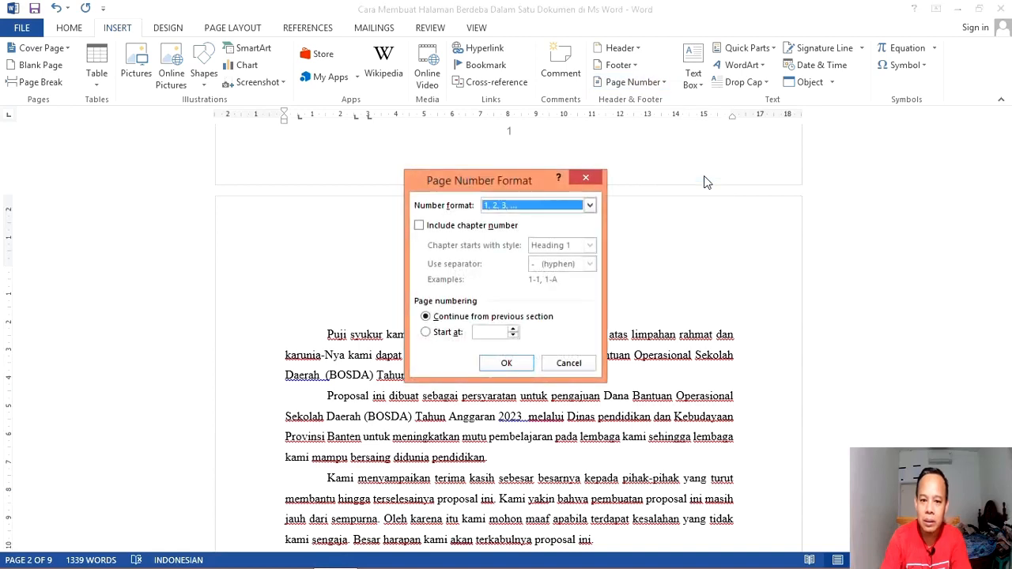
pyautogui.click(588, 205)
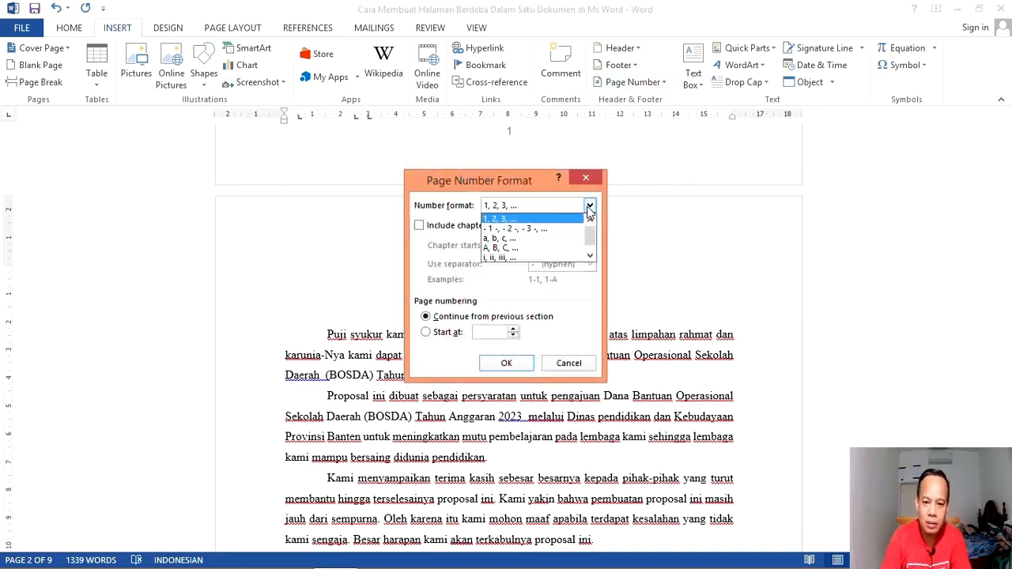
pyautogui.click(513, 256)
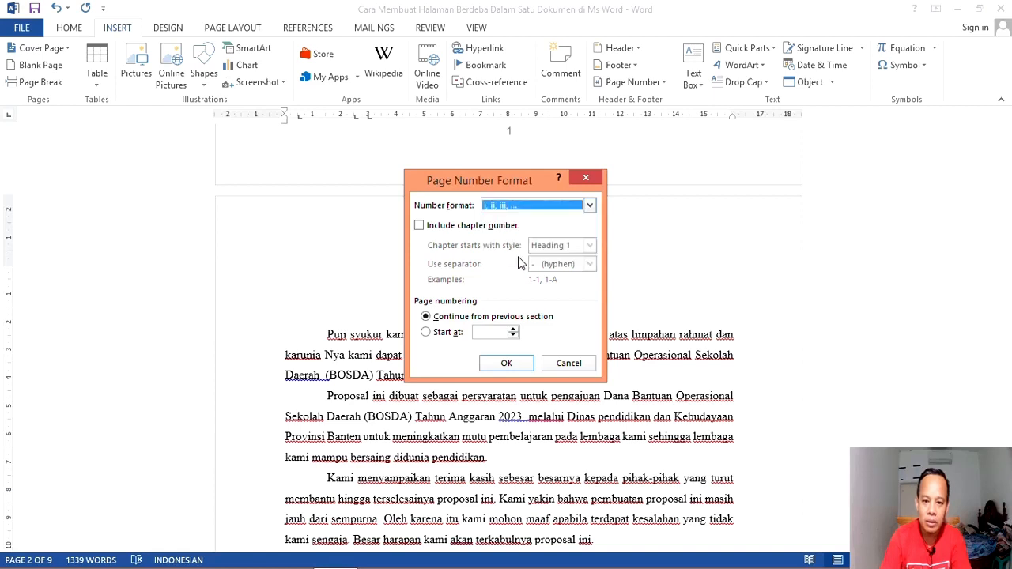
pyautogui.click(426, 333)
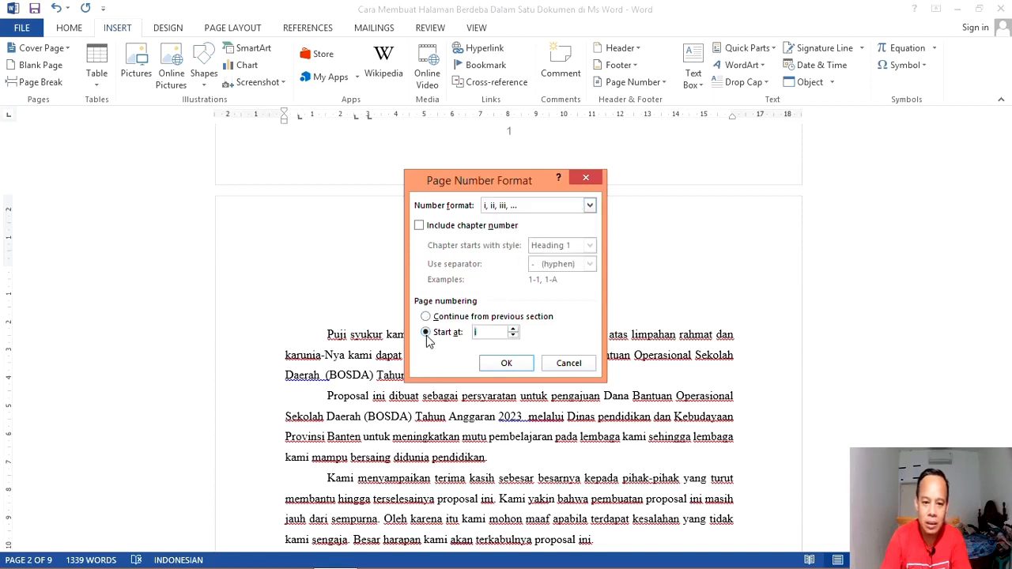
pyautogui.click(506, 362)
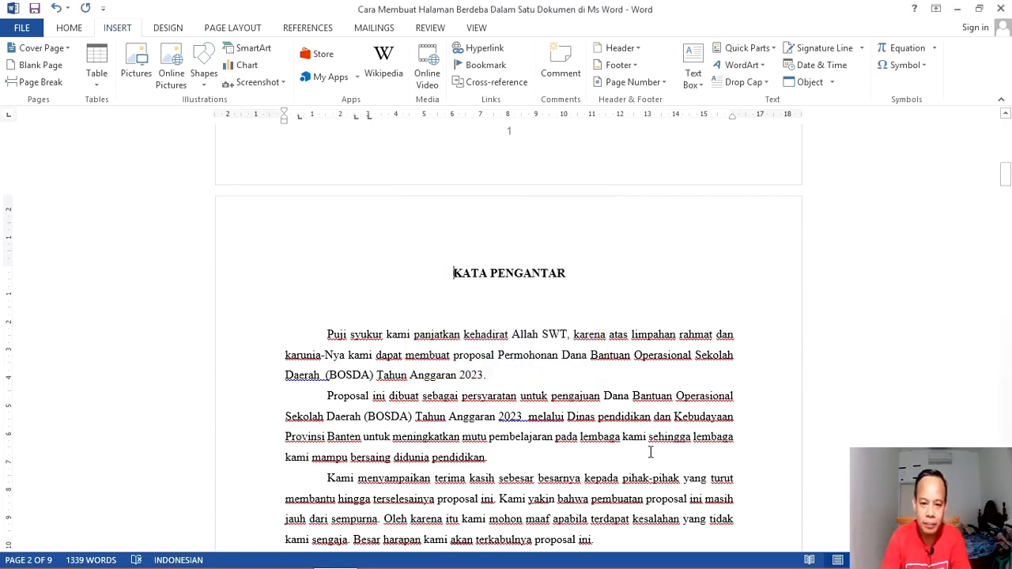
# Check the footer page numbers from KATA PENGANTAR and DAFTAR ISI through BAB I to the BAB II pages.
pyautogui.scroll(-10, 650, 452)
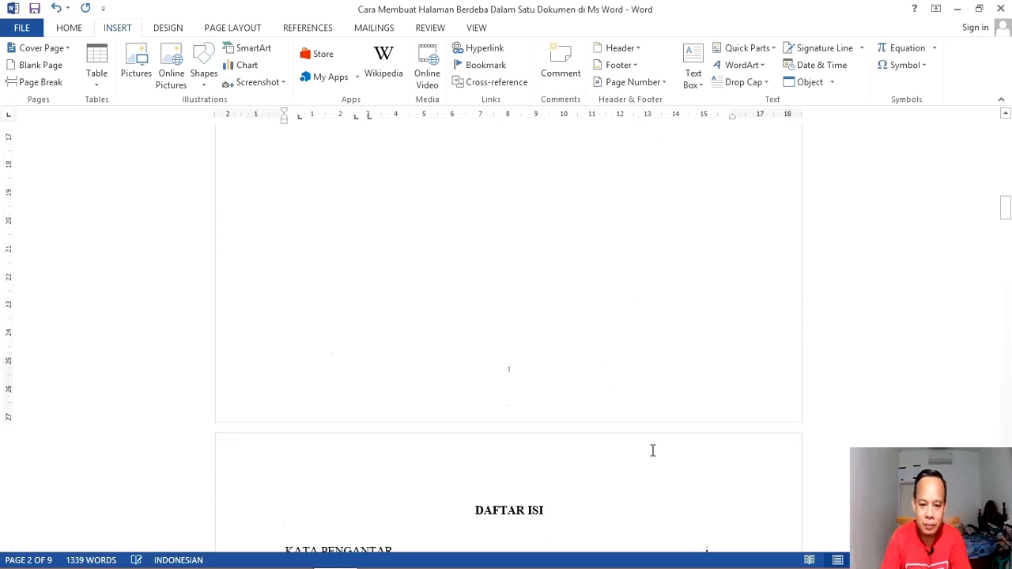
pyautogui.scroll(-1, 653, 450)
pyautogui.scroll(-1, 530, 324)
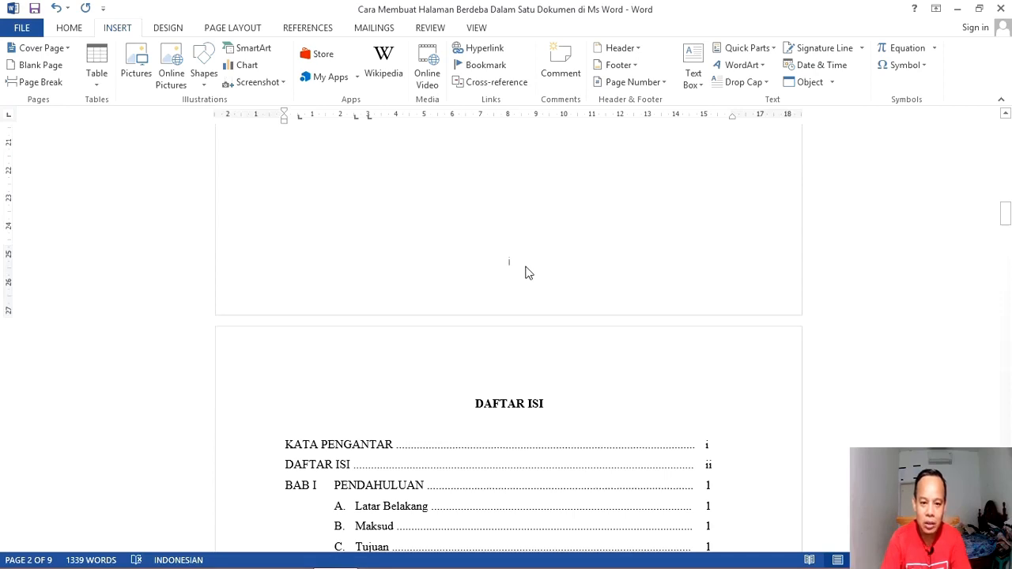
pyautogui.scroll(-10, 528, 273)
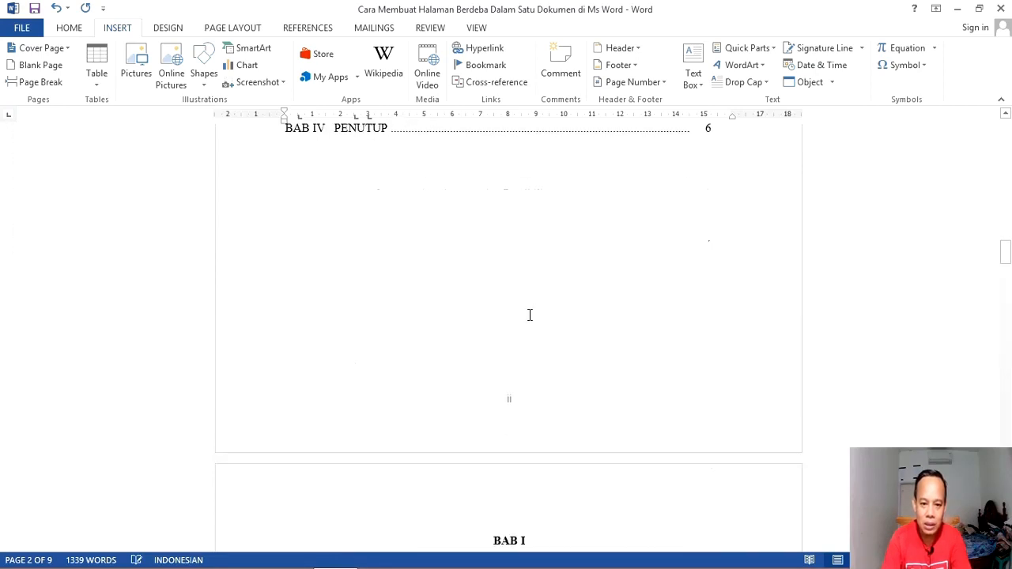
pyautogui.scroll(-3, 529, 315)
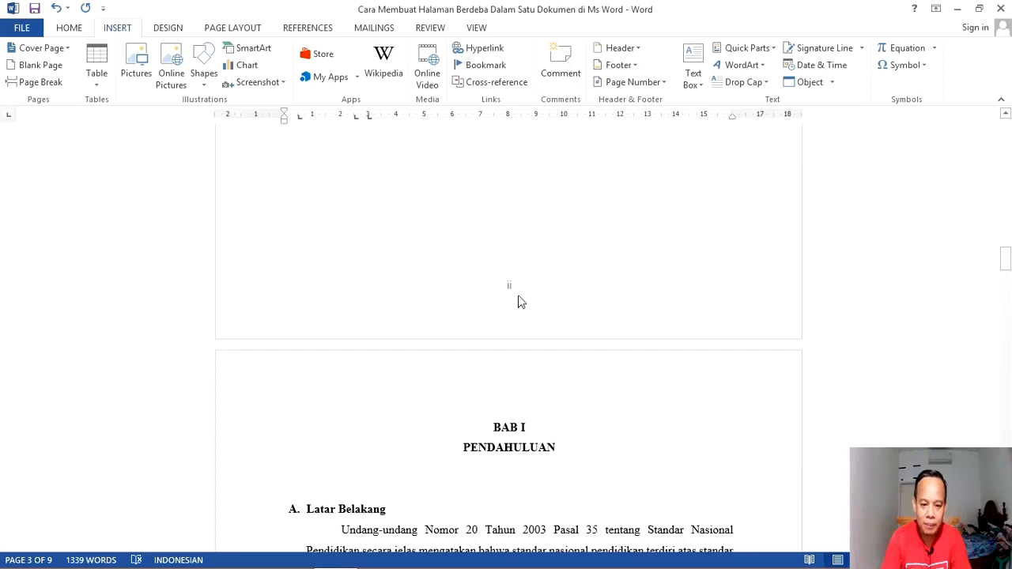
pyautogui.scroll(-8, 520, 298)
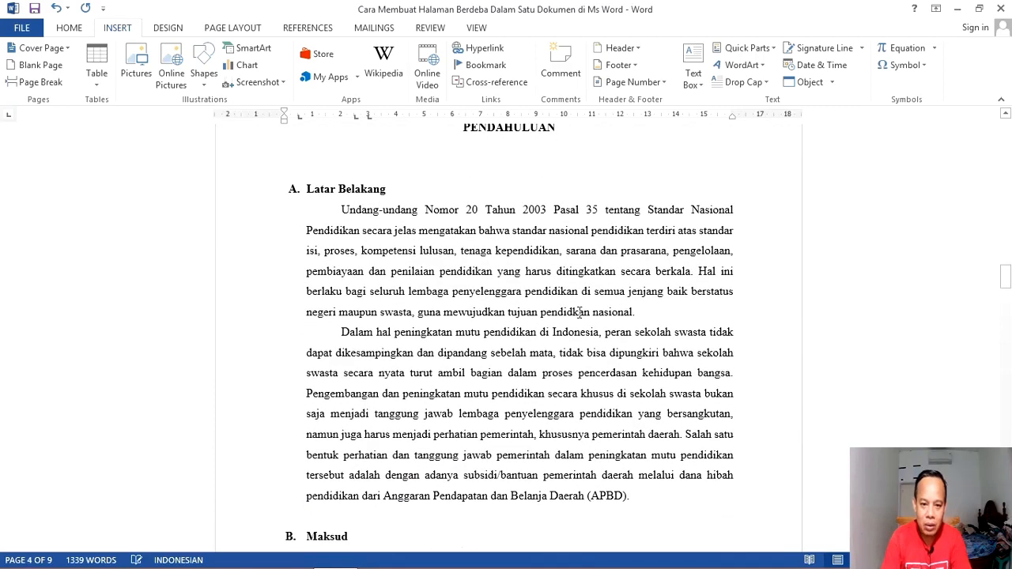
pyautogui.scroll(3, 581, 312)
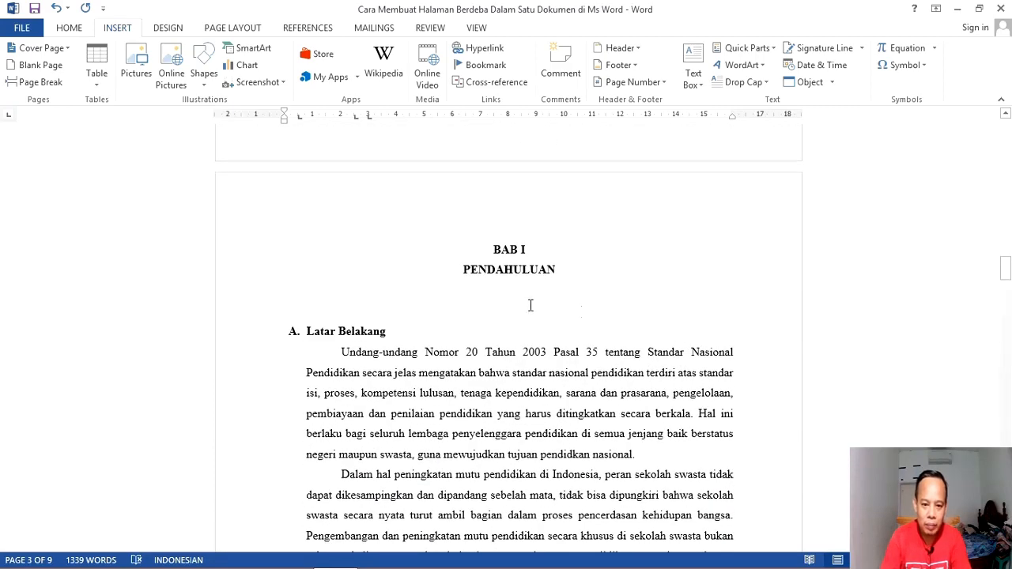
pyautogui.scroll(-15, 564, 419)
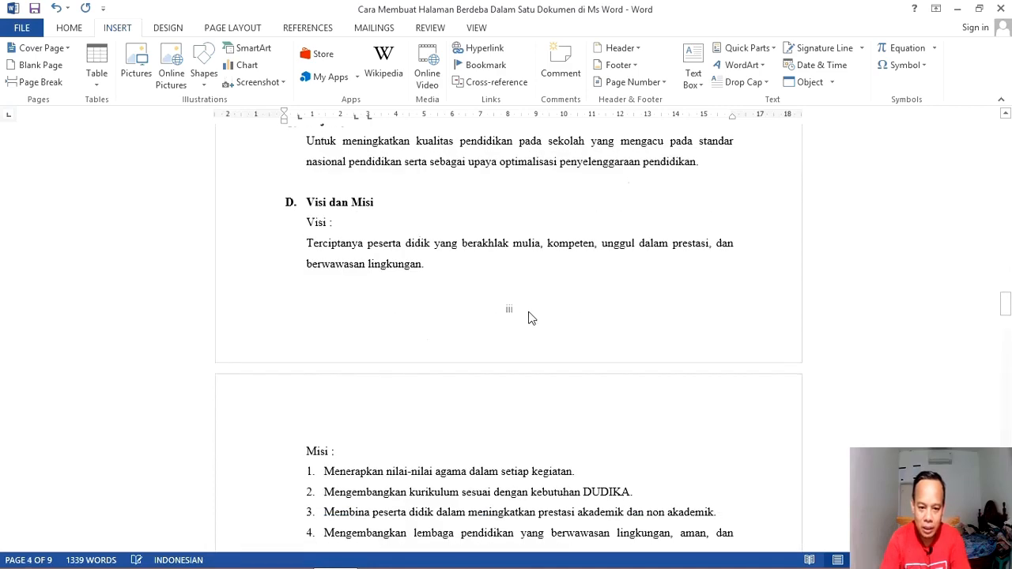
pyautogui.scroll(-20, 537, 332)
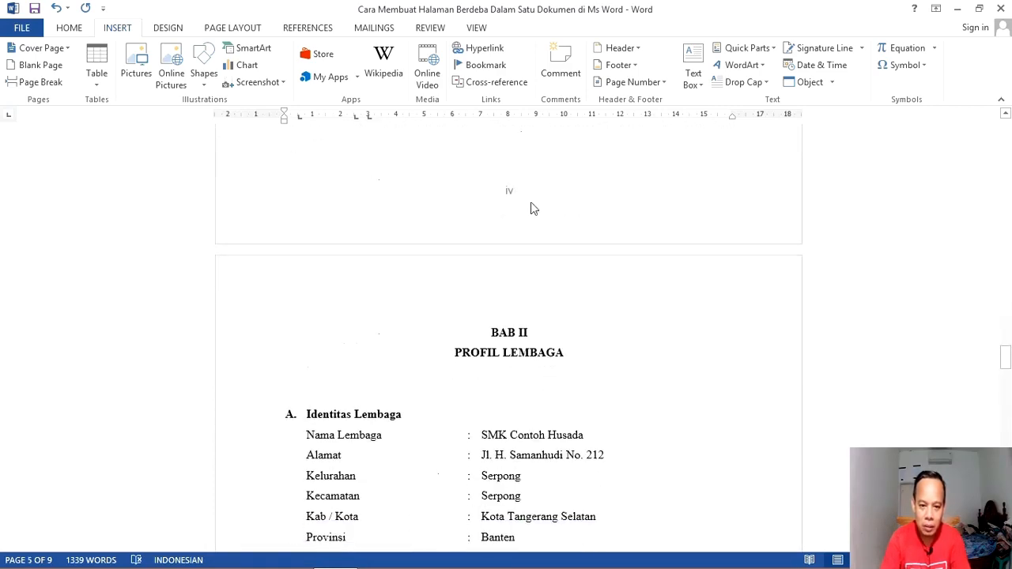
pyautogui.scroll(-18, 522, 230)
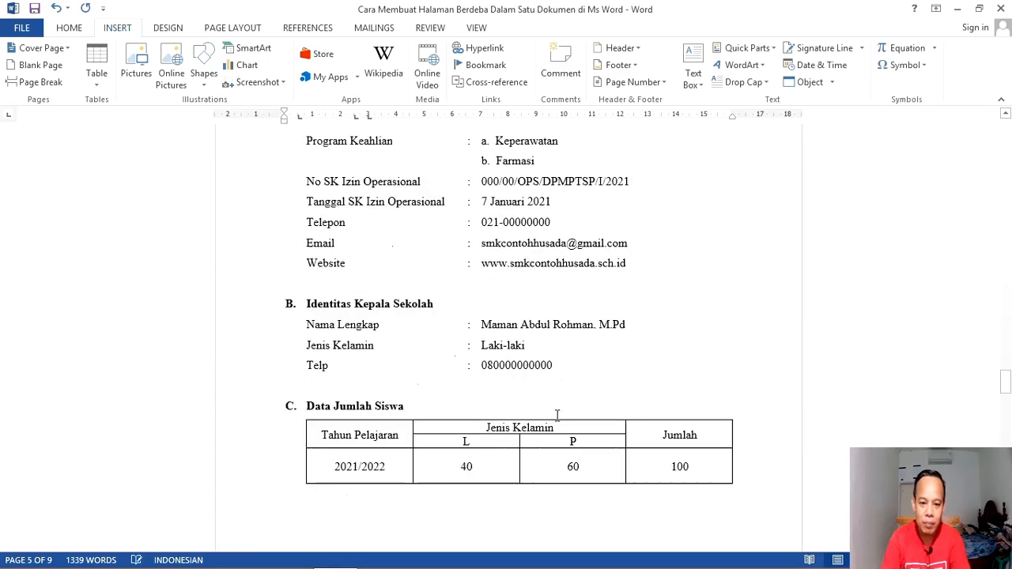
# Insert a Next Page section break directly before the BAB I heading.
pyautogui.scroll(18, 860, 374)
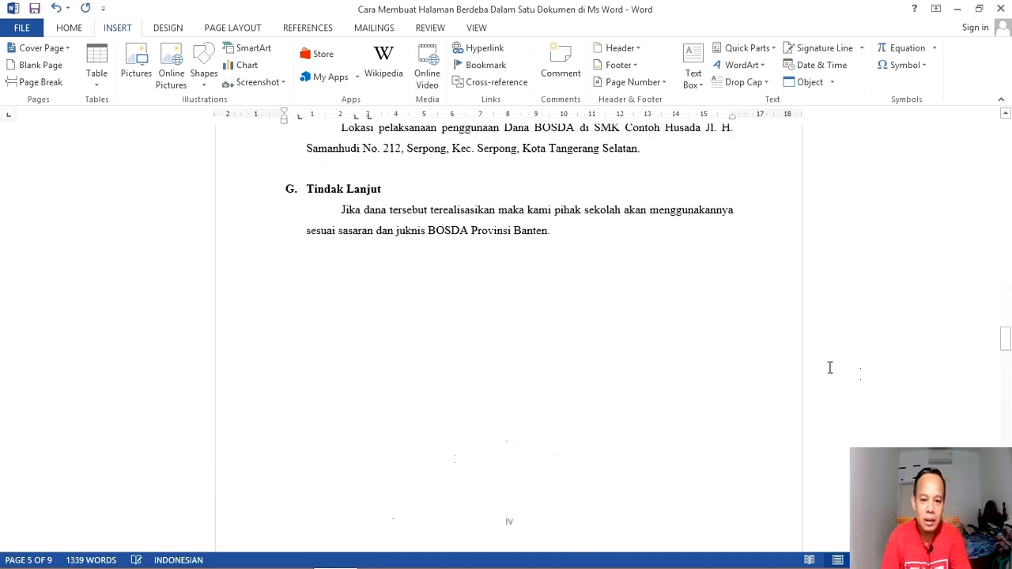
pyautogui.scroll(9, 829, 366)
pyautogui.scroll(20, 614, 338)
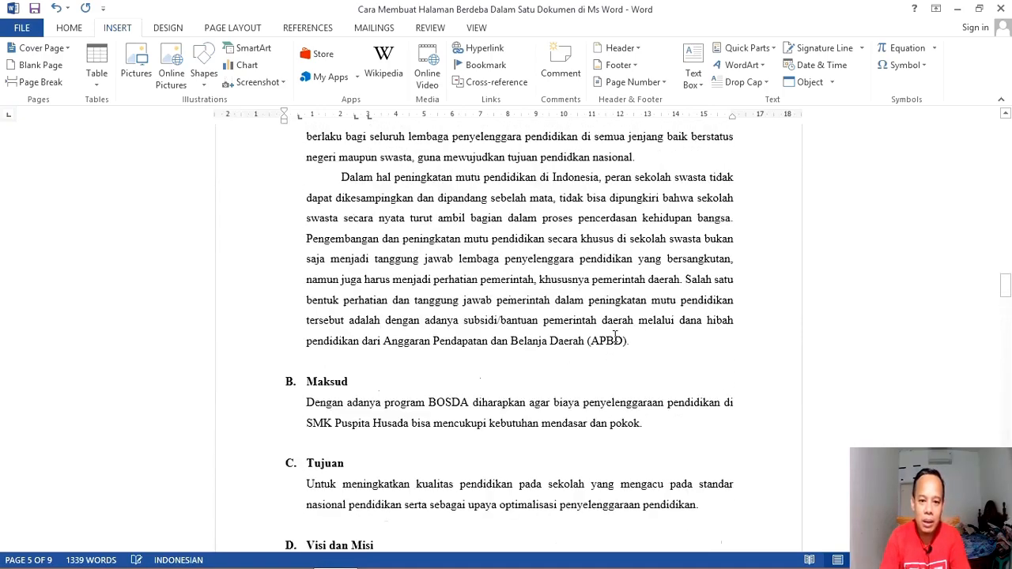
pyautogui.scroll(1, 615, 330)
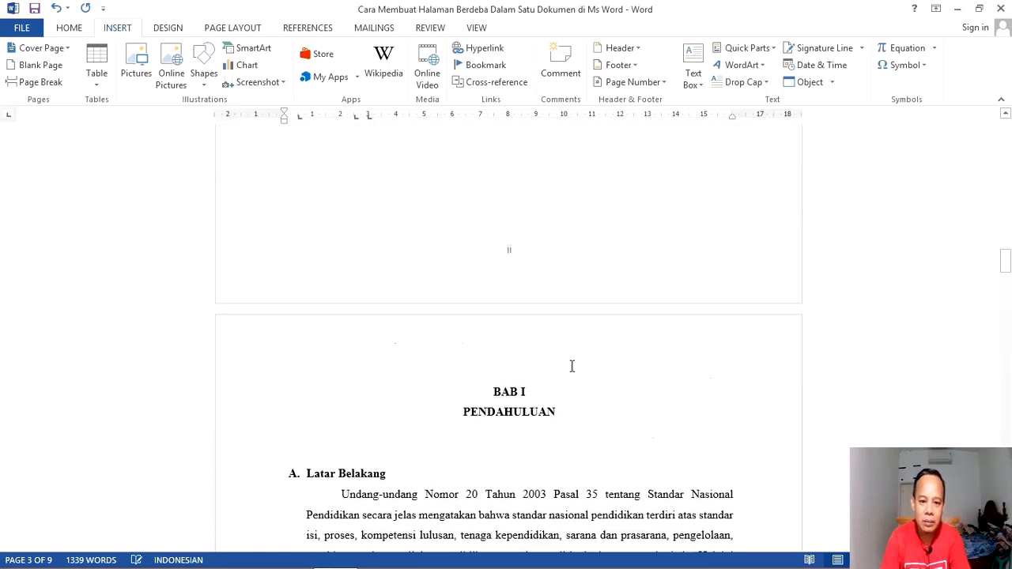
pyautogui.click(486, 393)
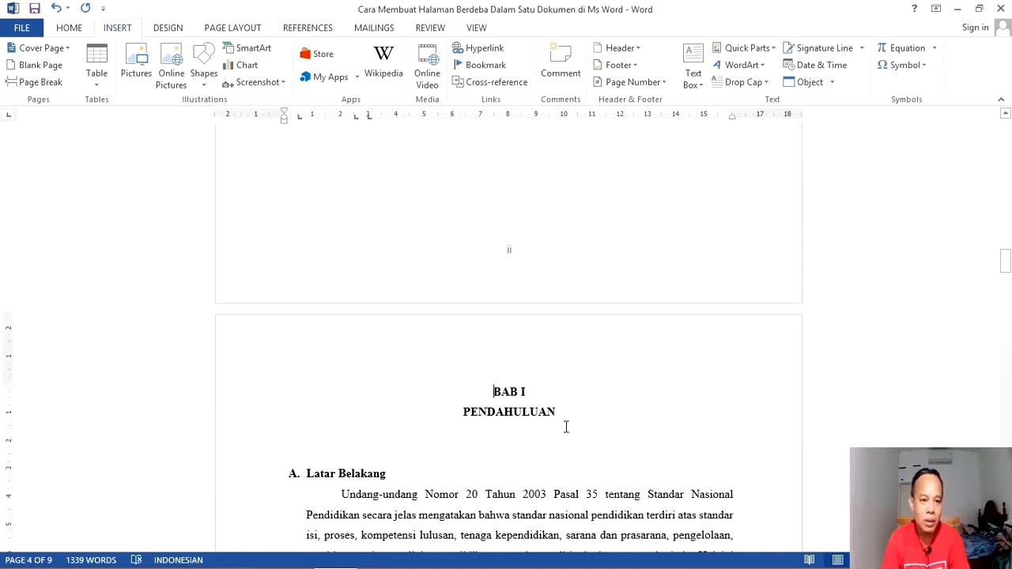
pyautogui.click(251, 32)
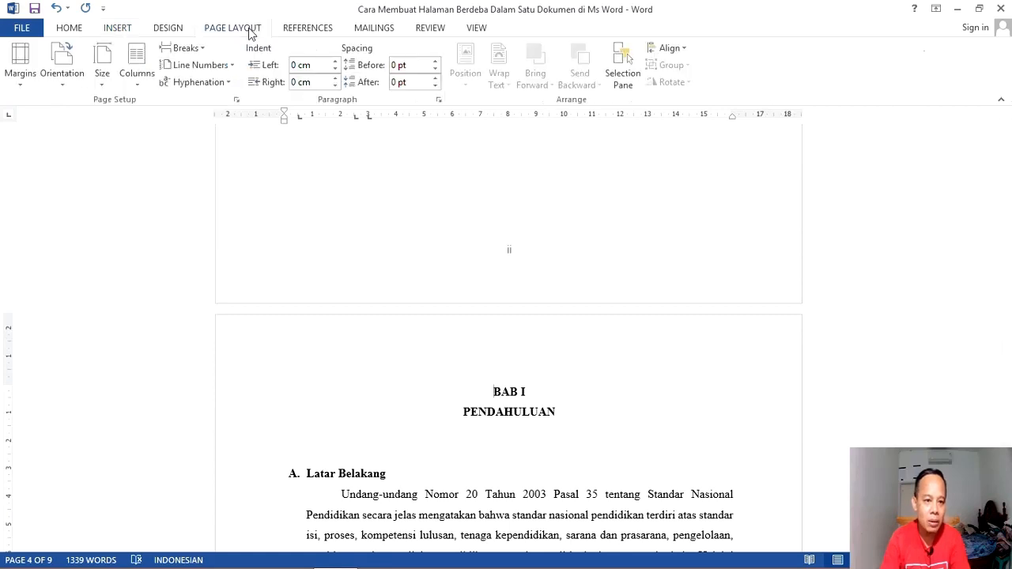
pyautogui.click(204, 55)
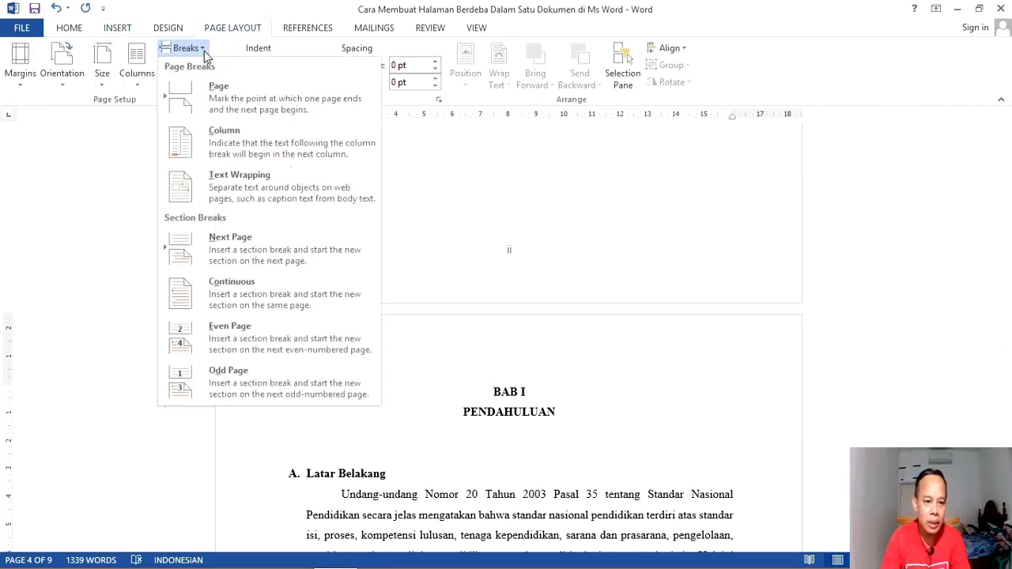
pyautogui.click(291, 253)
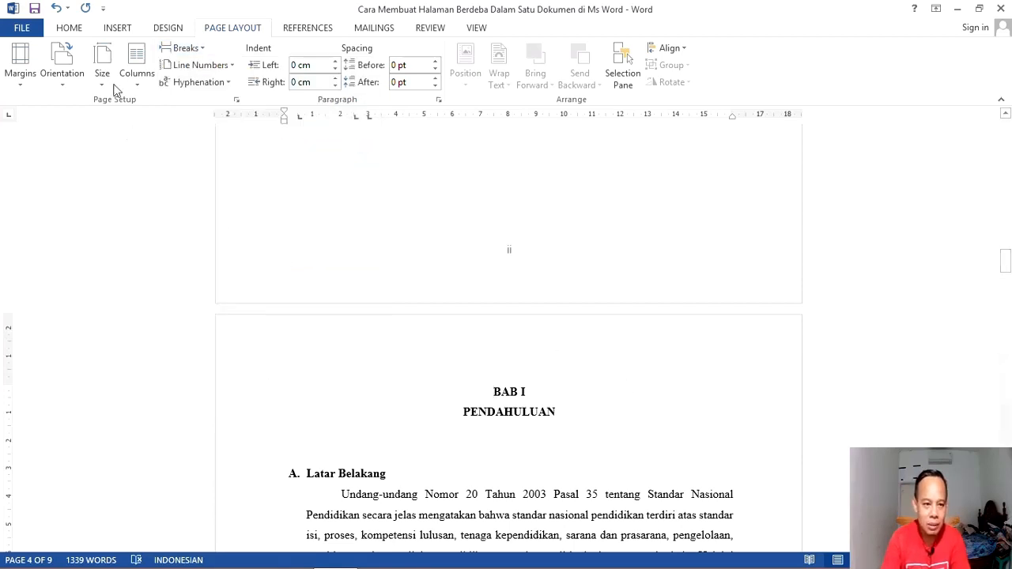
# Format the page numbers of the section starting at BAB I as 1, 2, 3, starting at 1.
pyautogui.click(118, 29)
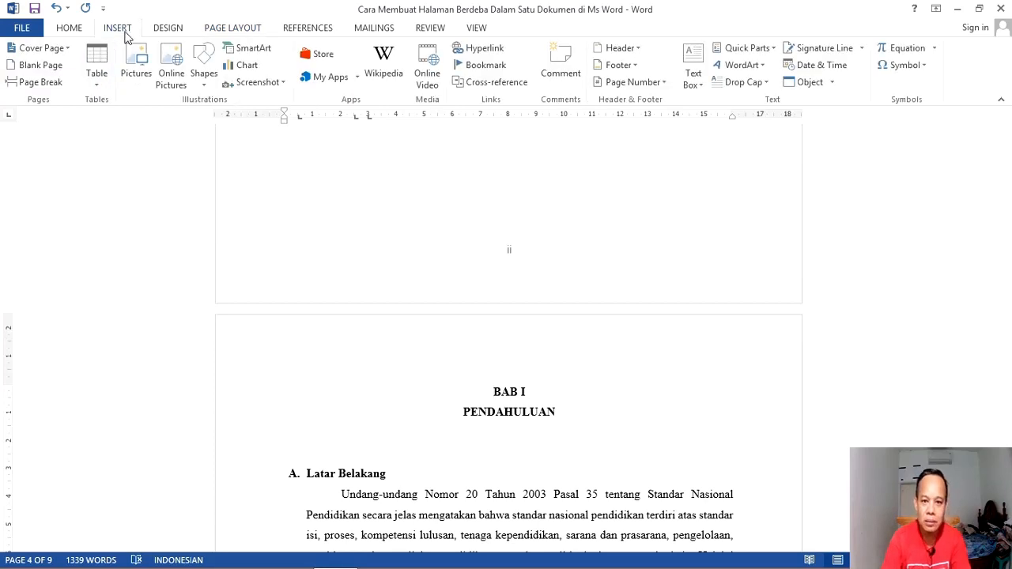
pyautogui.click(664, 83)
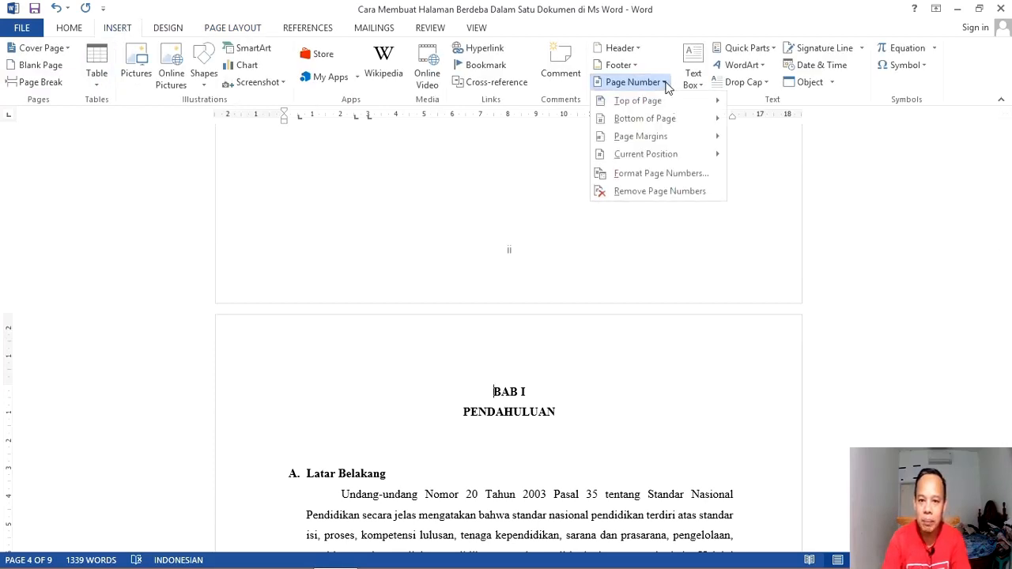
pyautogui.click(704, 175)
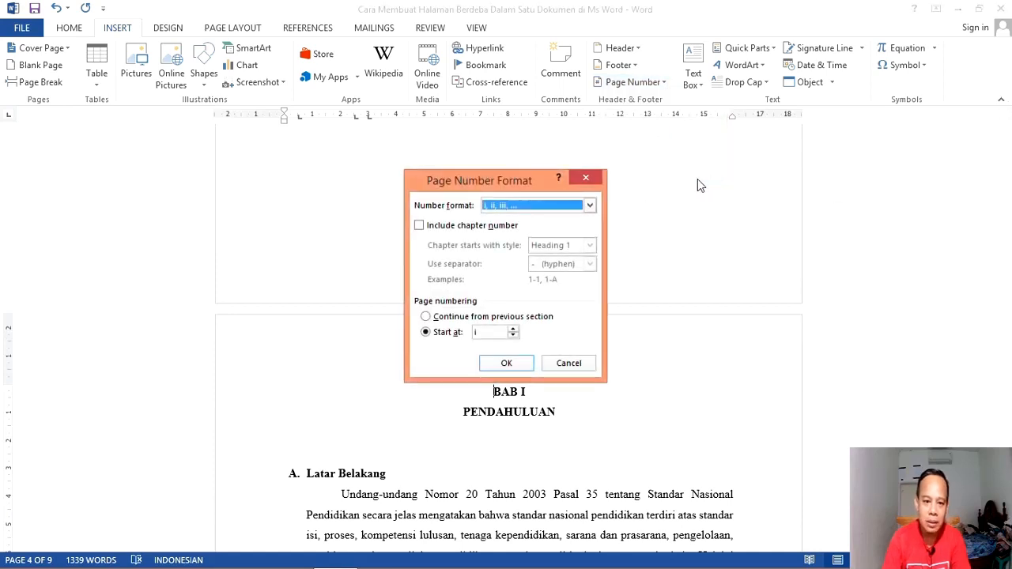
pyautogui.click(589, 206)
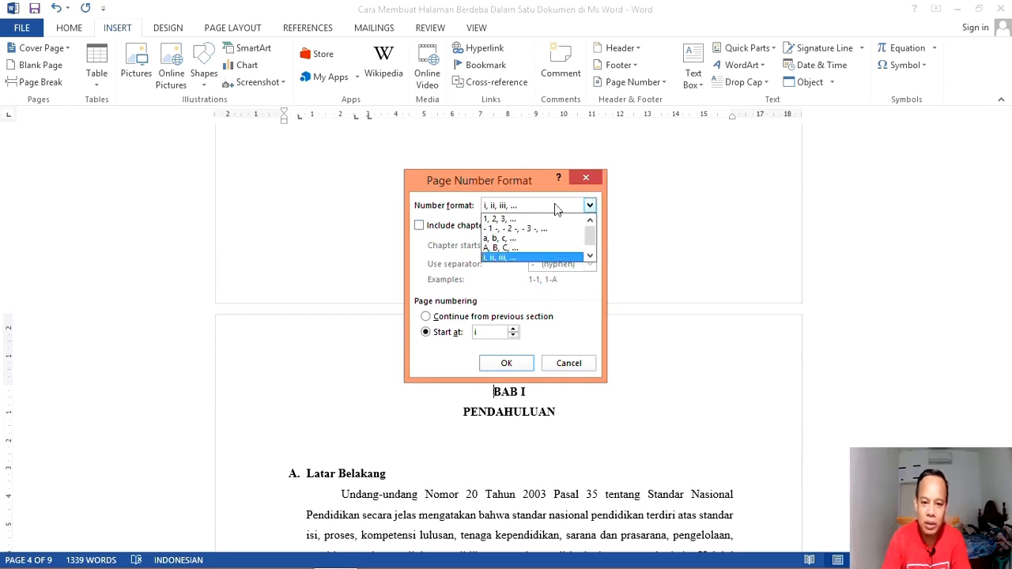
pyautogui.click(537, 219)
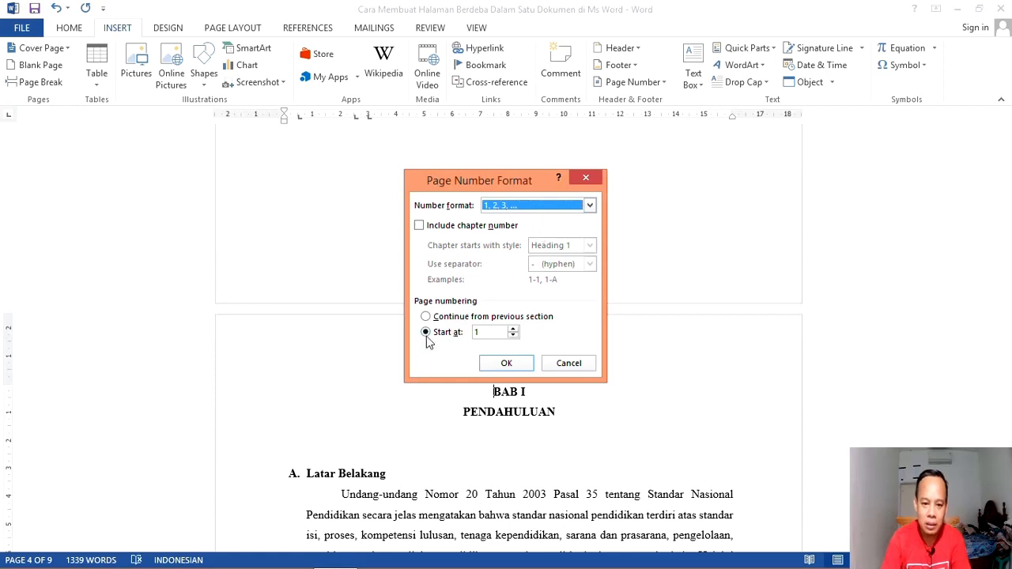
pyautogui.click(506, 363)
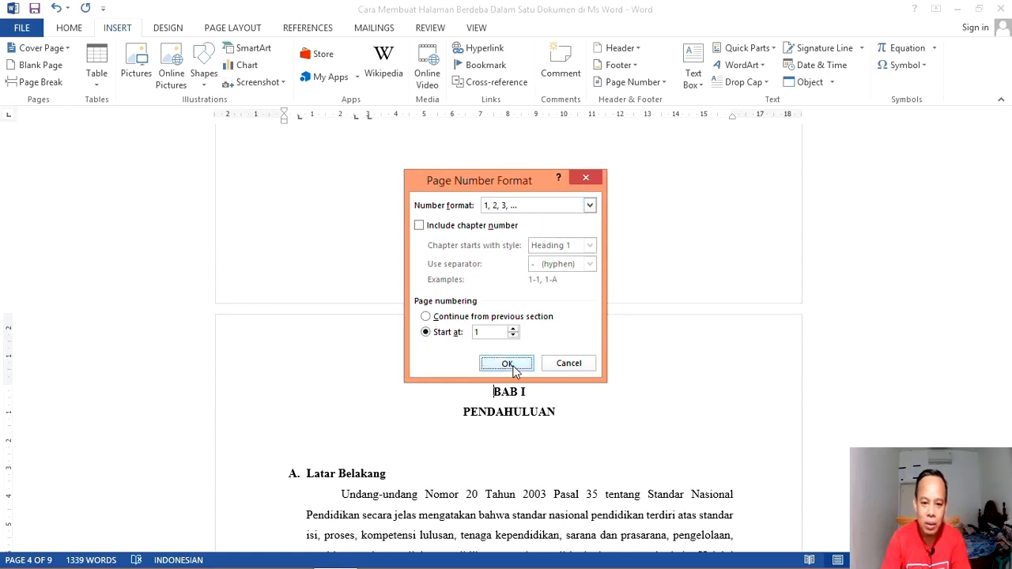
# Check the footer page numbers from BAB I through BAB IV, the DAFTAR ISI and KATA PENGANTAR pages, and the cover.
pyautogui.scroll(-18, 643, 449)
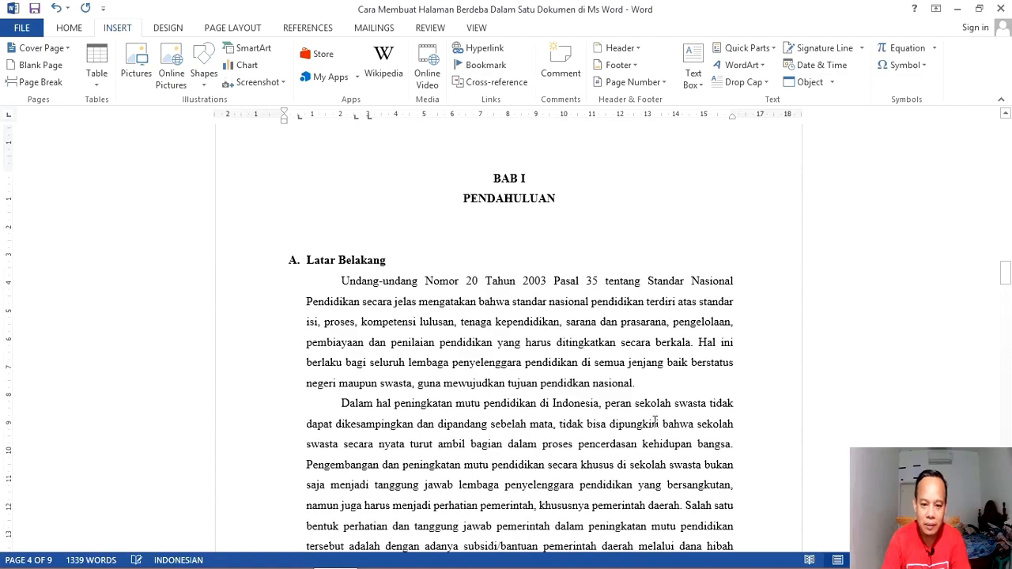
pyautogui.scroll(1, 656, 418)
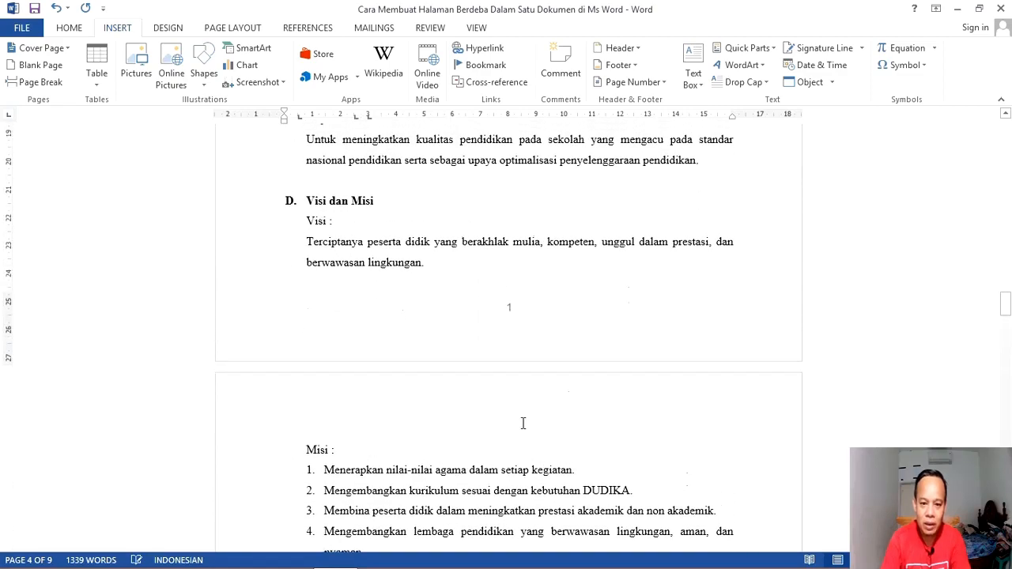
pyautogui.scroll(15, 522, 361)
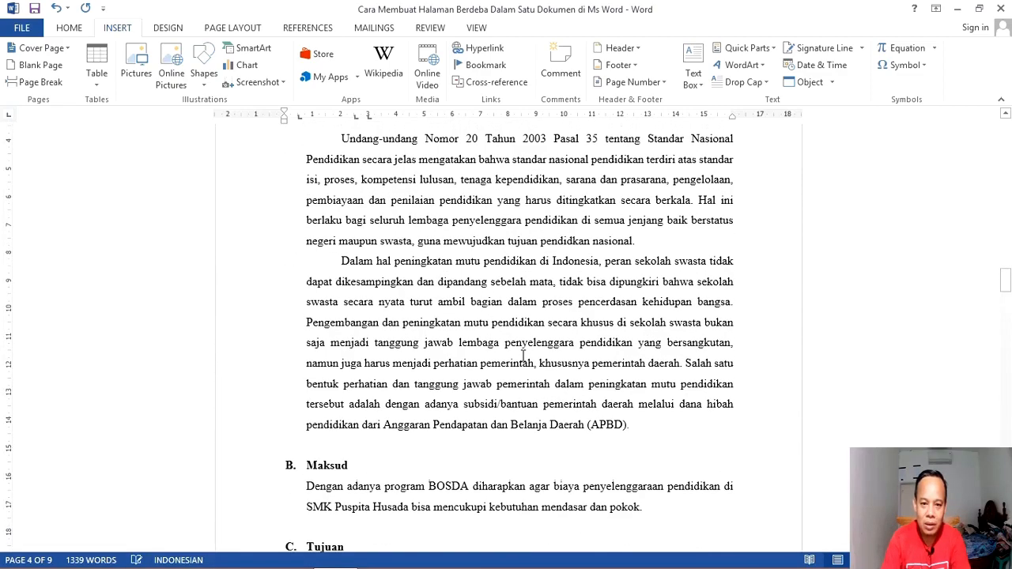
pyautogui.scroll(-20, 536, 332)
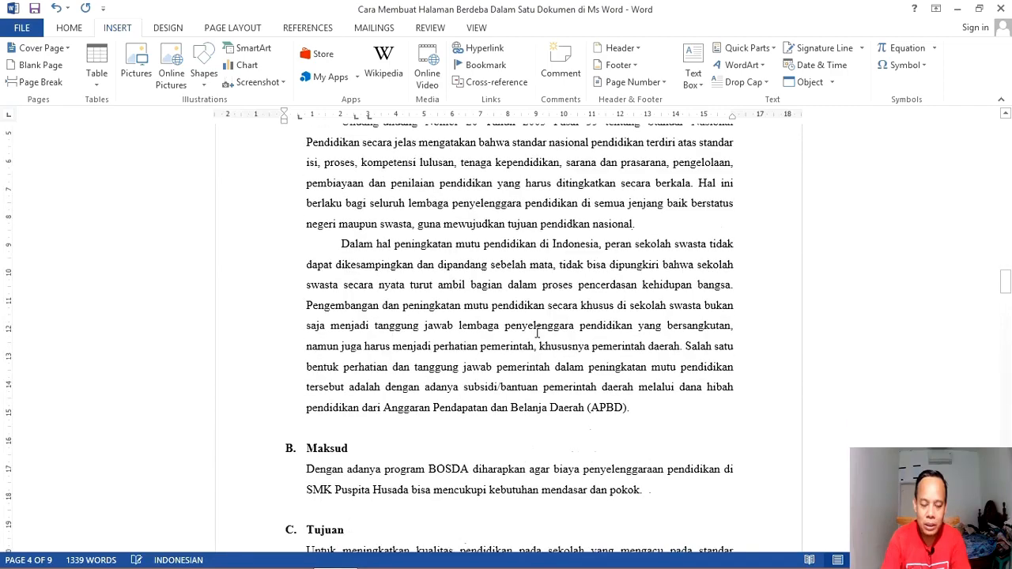
pyautogui.scroll(-15, 523, 364)
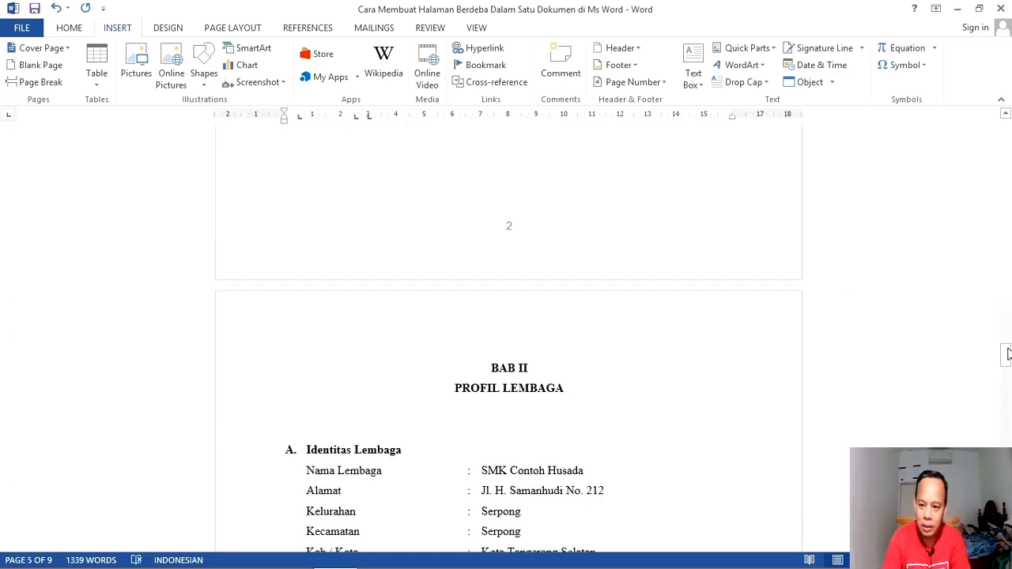
pyautogui.moveTo(1007, 354); pyautogui.dragTo(1007, 403)
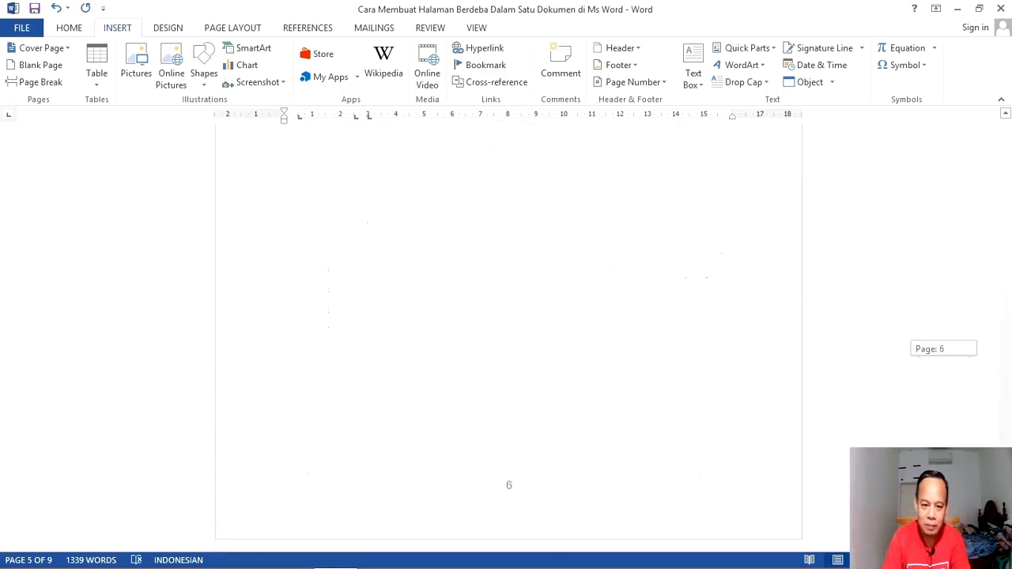
pyautogui.scroll(10, 635, 481)
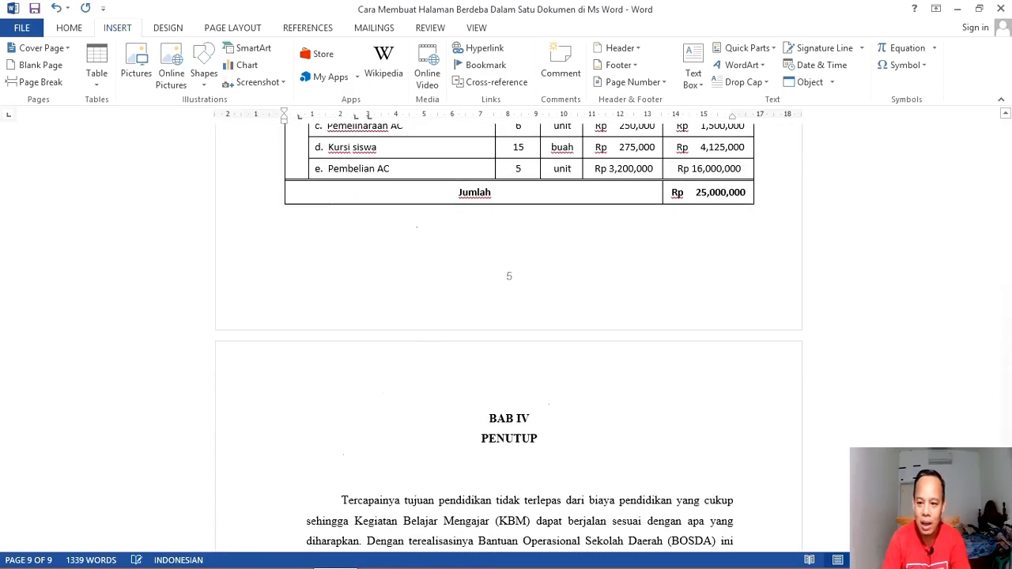
pyautogui.moveTo(1004, 490); pyautogui.dragTo(988, 253)
pyautogui.scroll(-4, 659, 411)
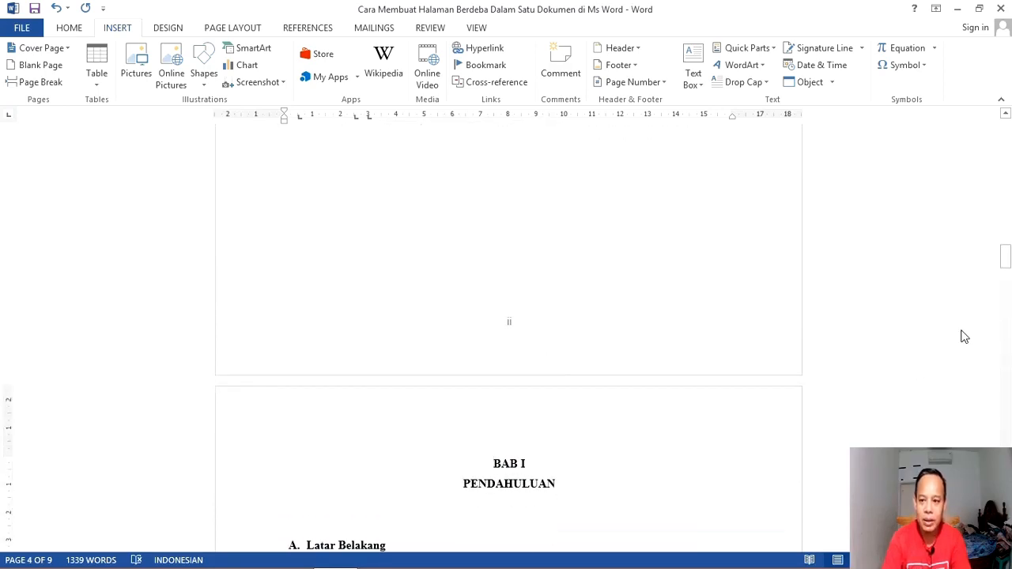
pyautogui.scroll(10, 957, 323)
pyautogui.scroll(3, 956, 320)
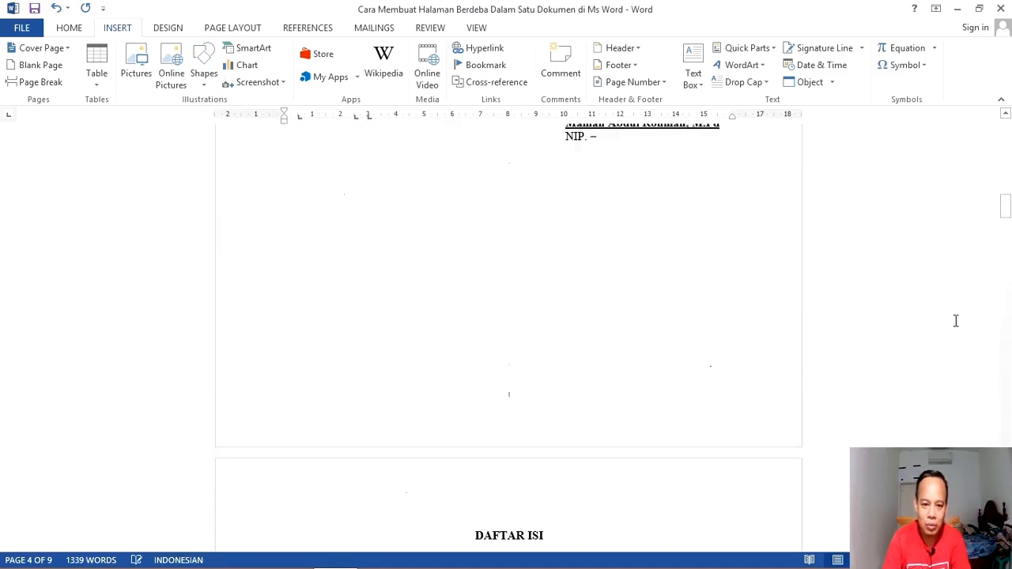
pyautogui.scroll(15, 506, 423)
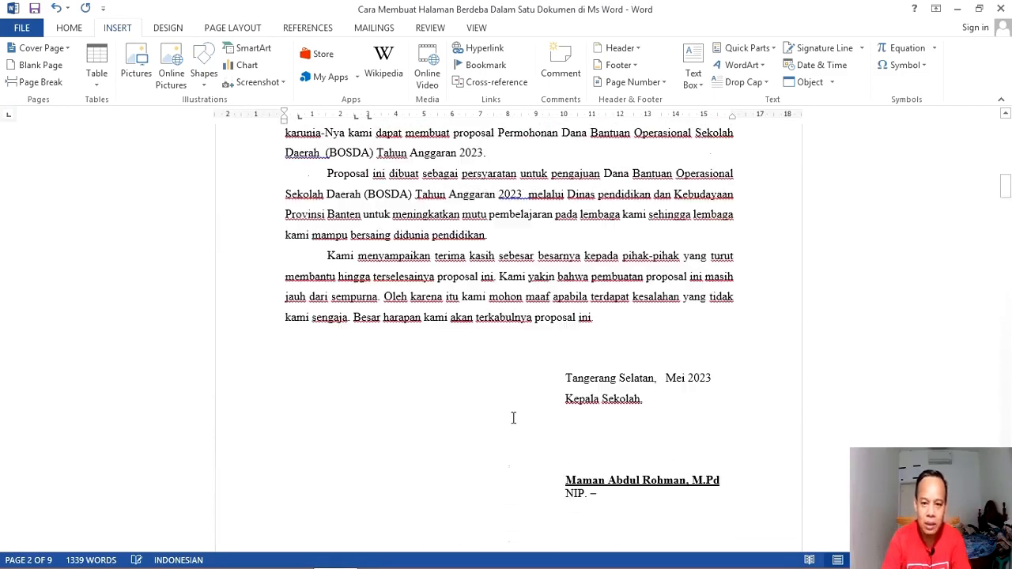
pyautogui.scroll(10, 514, 423)
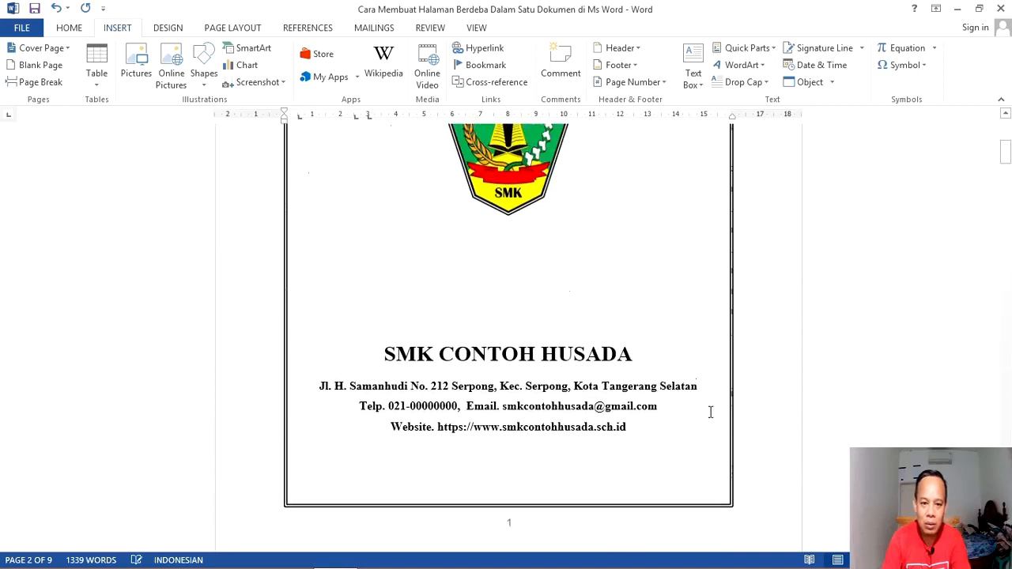
# Remove the page number from the cover by enabling Different First Page for its section's footer, and return to the body text.
pyautogui.scroll(-10, 711, 417)
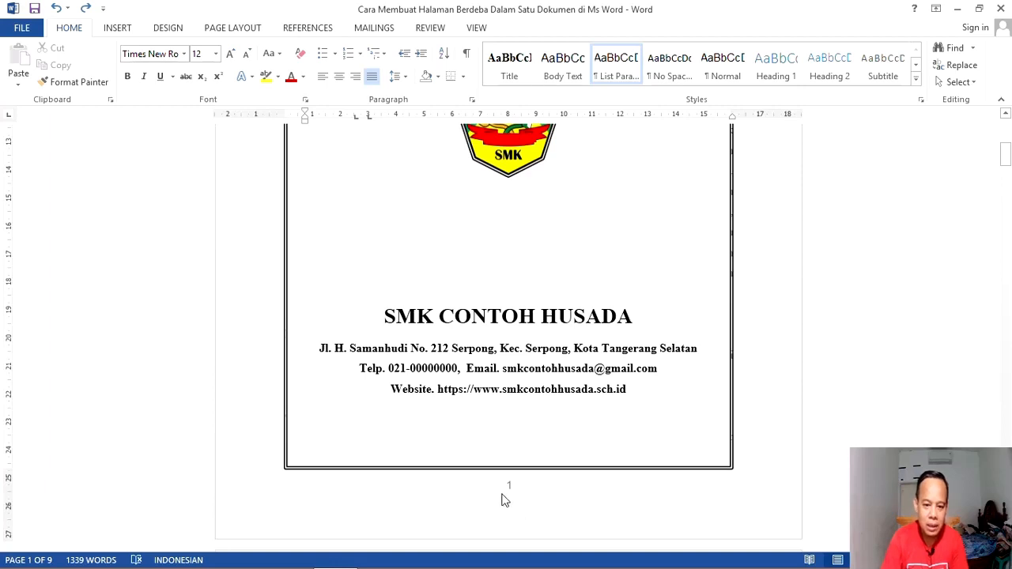
pyautogui.doubleClick(508, 496)
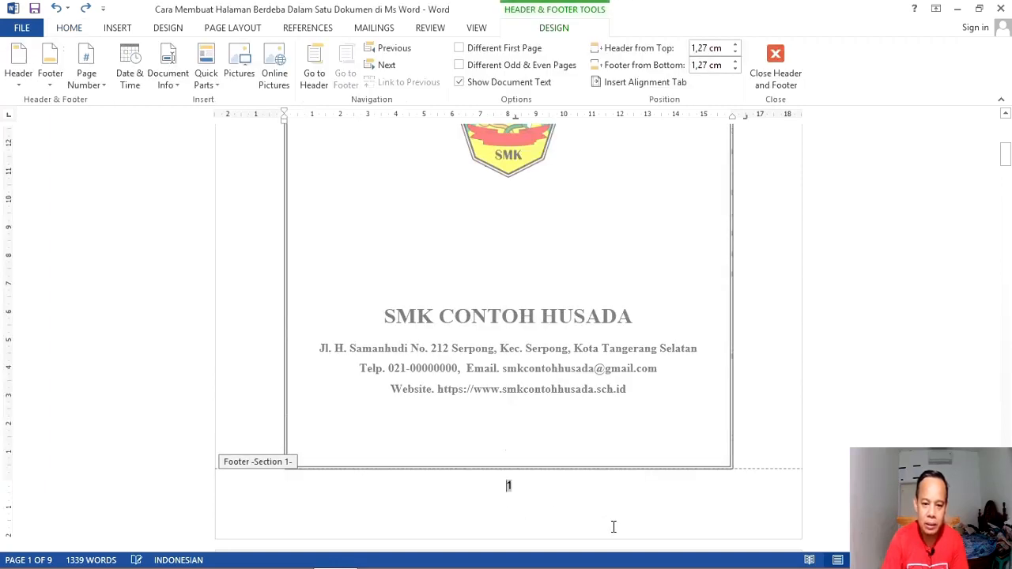
pyautogui.click(459, 49)
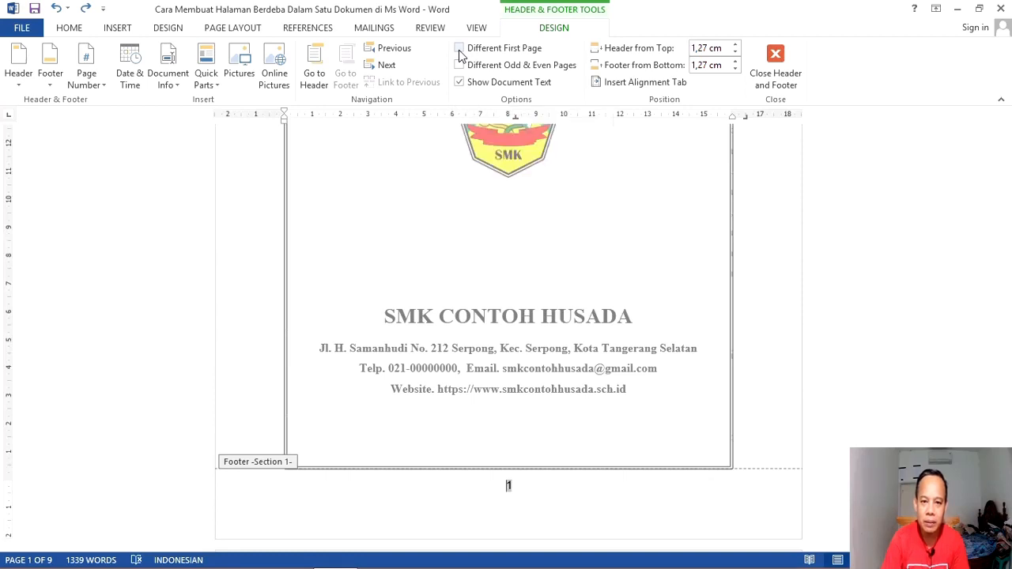
pyautogui.doubleClick(769, 237)
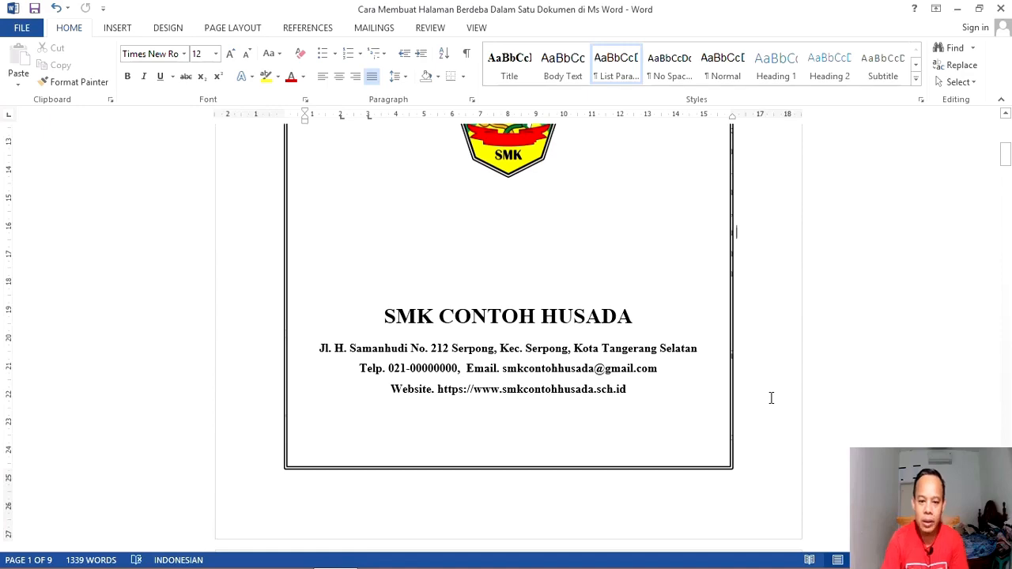
# Review the cover page and the KATA PENGANTAR footer, and return to the start of the document.
pyautogui.scroll(10, 531, 427)
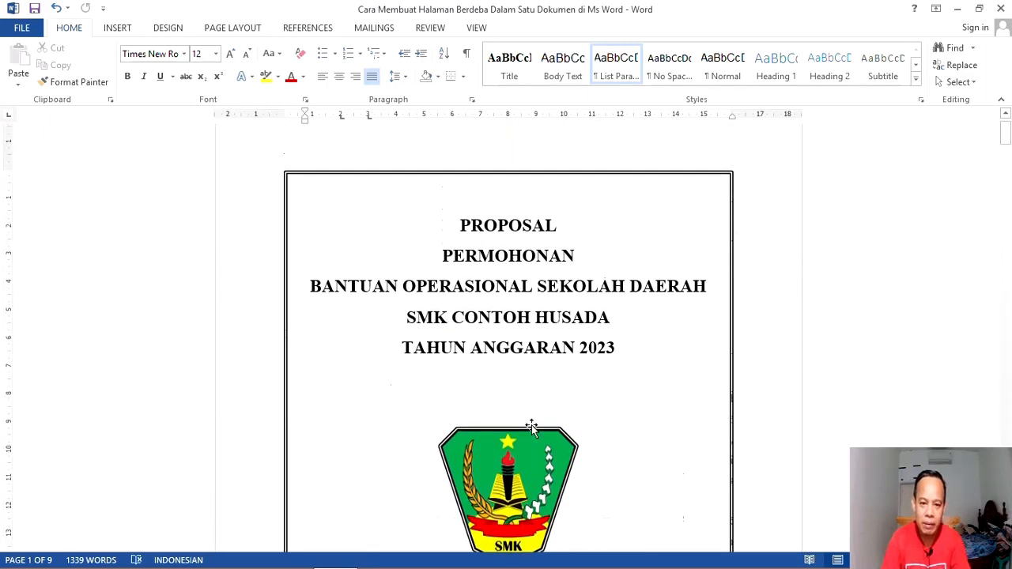
pyautogui.scroll(-10, 532, 427)
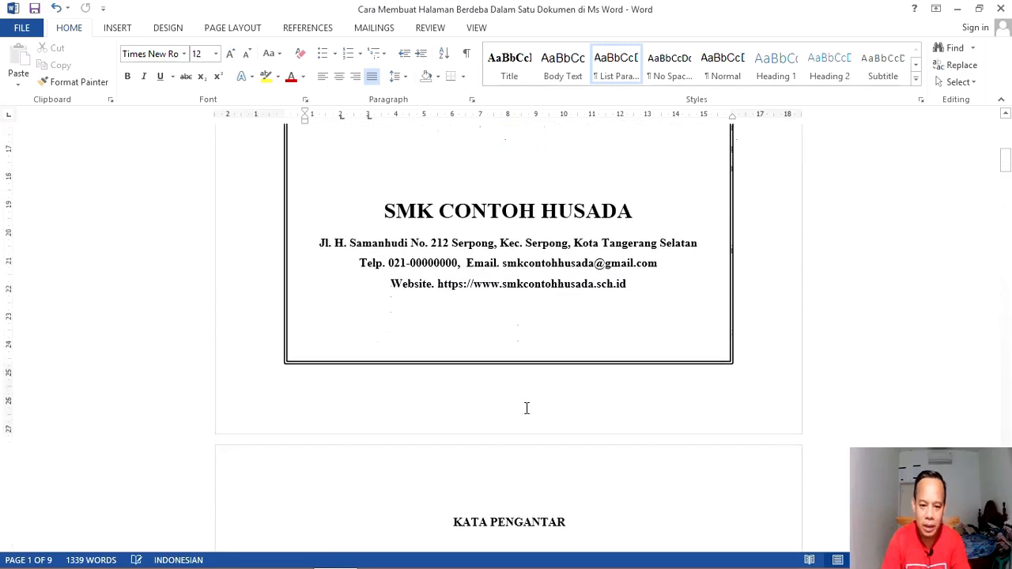
pyautogui.scroll(-15, 532, 410)
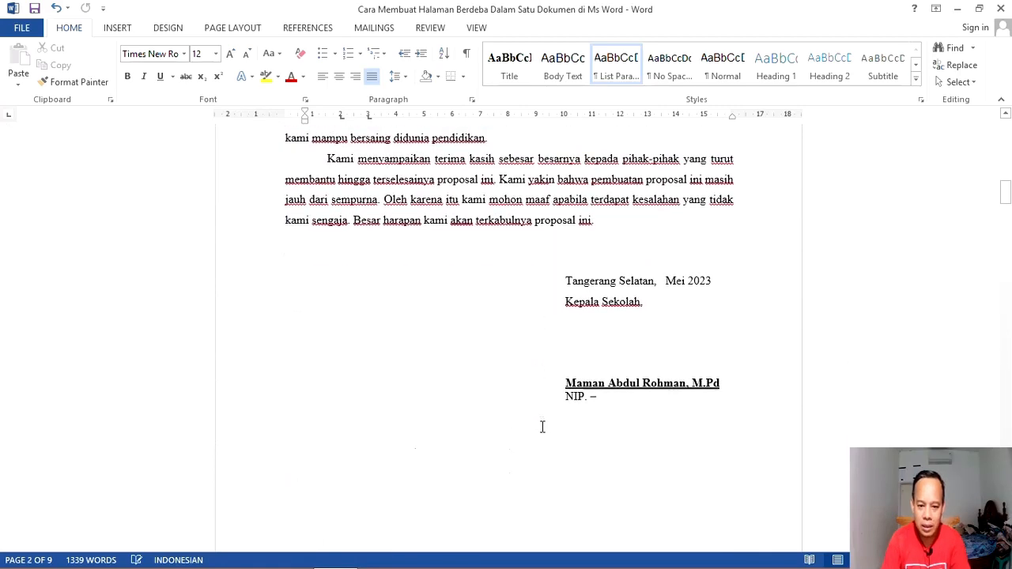
pyautogui.scroll(-2, 565, 499)
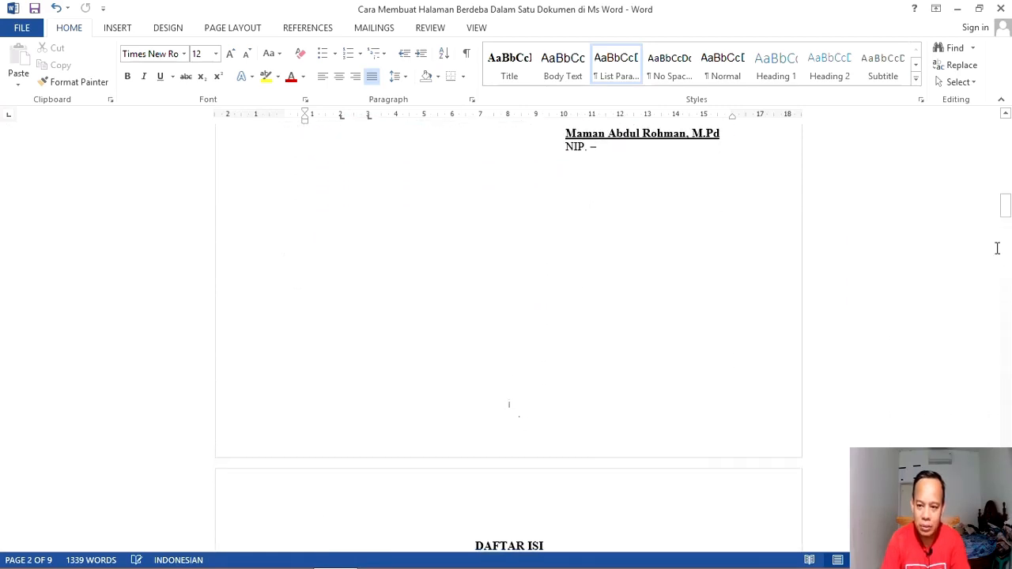
pyautogui.moveTo(1007, 214); pyautogui.dragTo(998, 119)
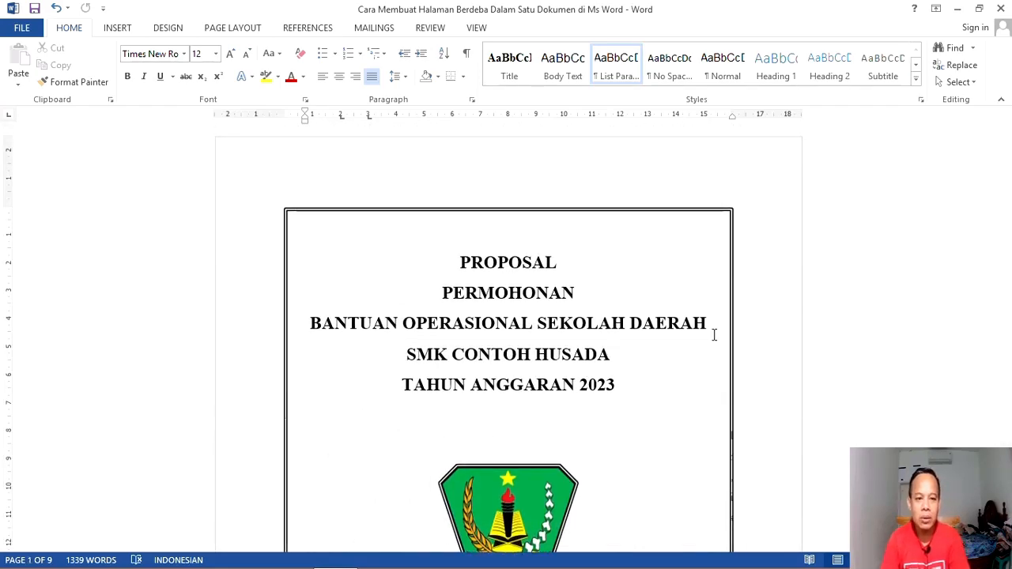